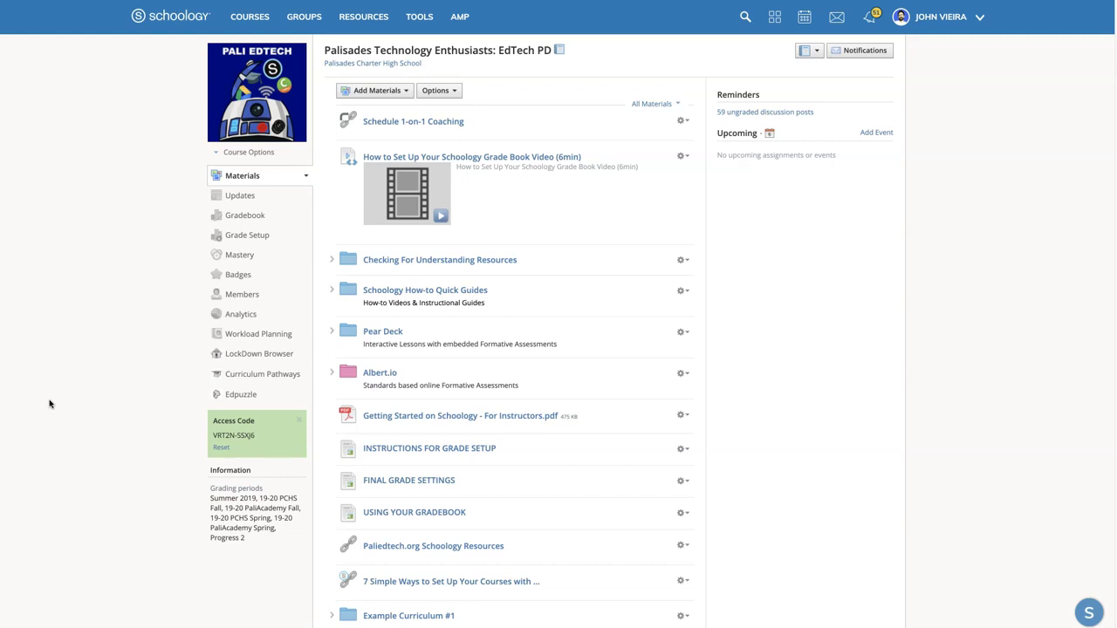
# Step: Start adding an external tool to the course materials with Turnitin LTI API as the provider and the title Turnitin
pyautogui.click(374, 91)
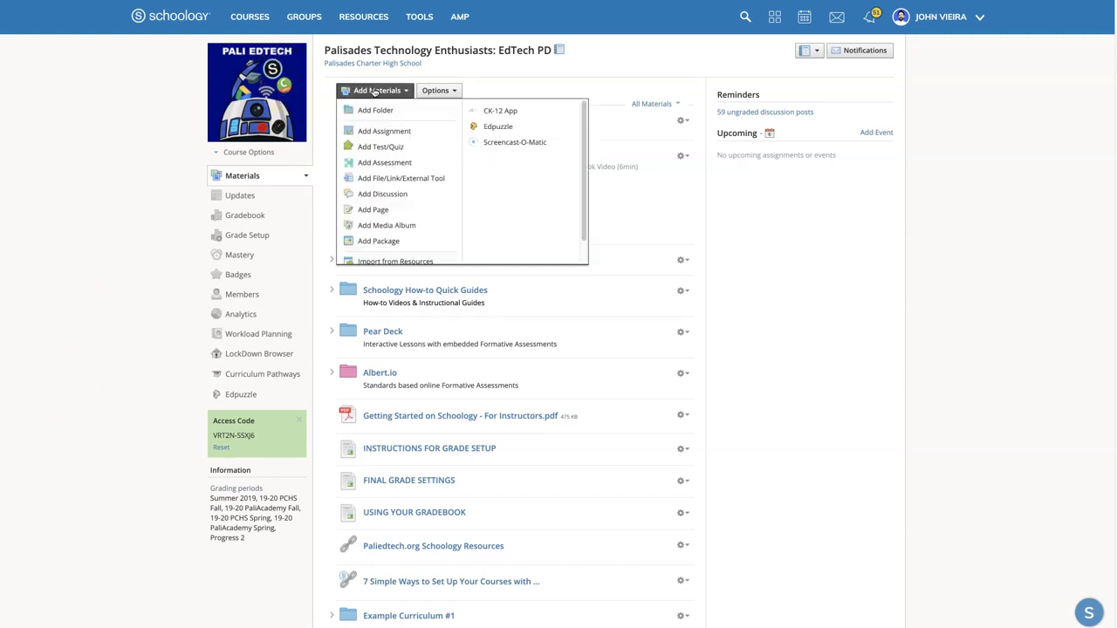
pyautogui.click(406, 178)
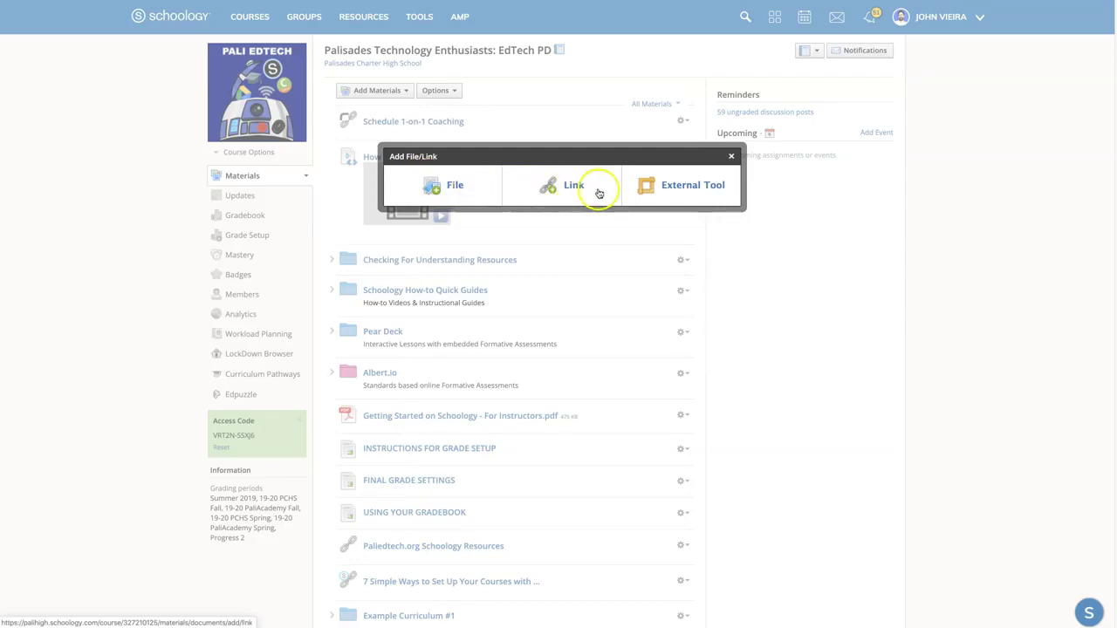
pyautogui.click(693, 186)
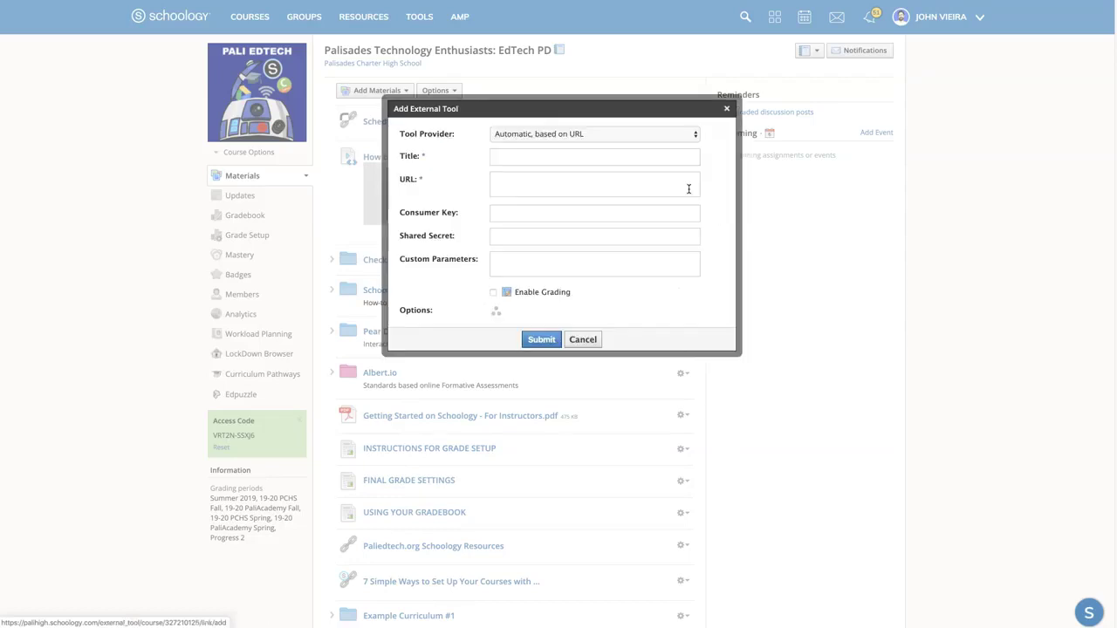
pyautogui.click(543, 136)
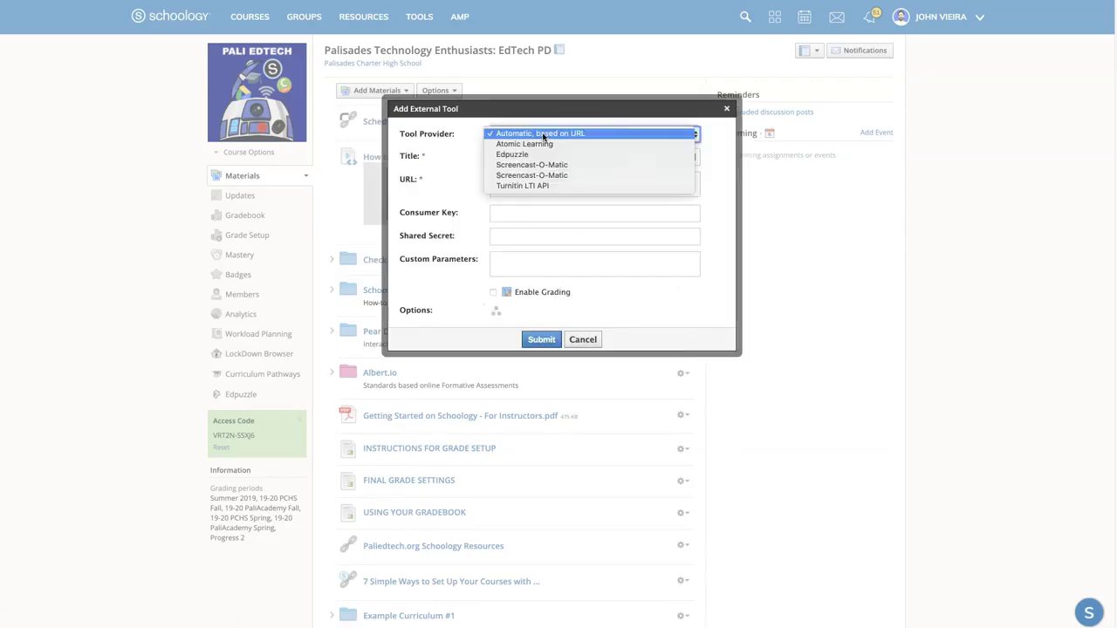
pyautogui.click(542, 186)
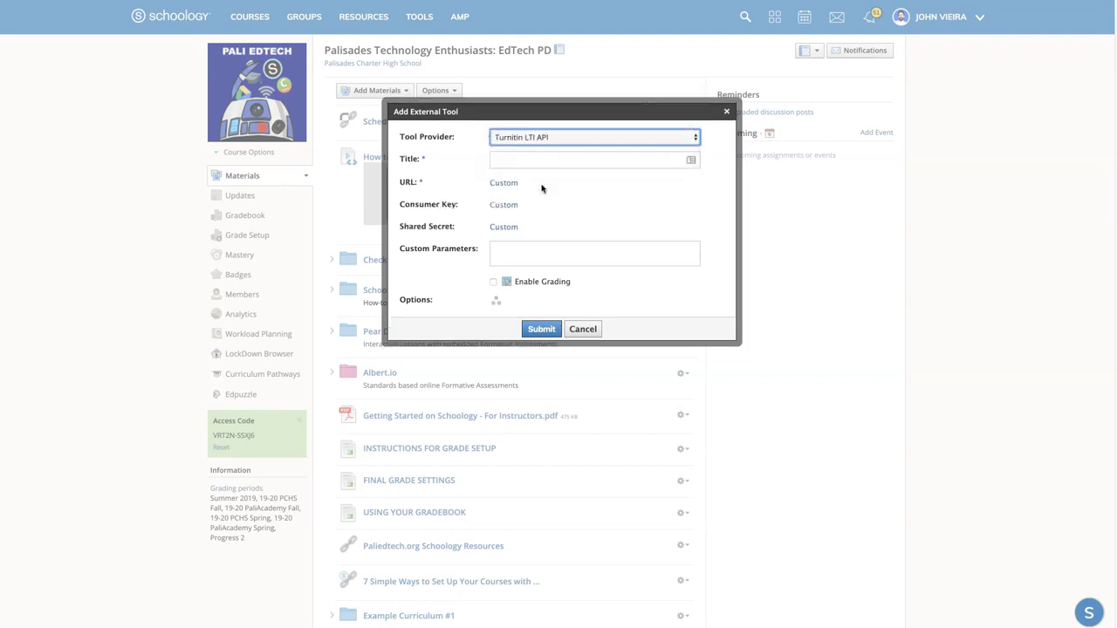
pyautogui.click(528, 160)
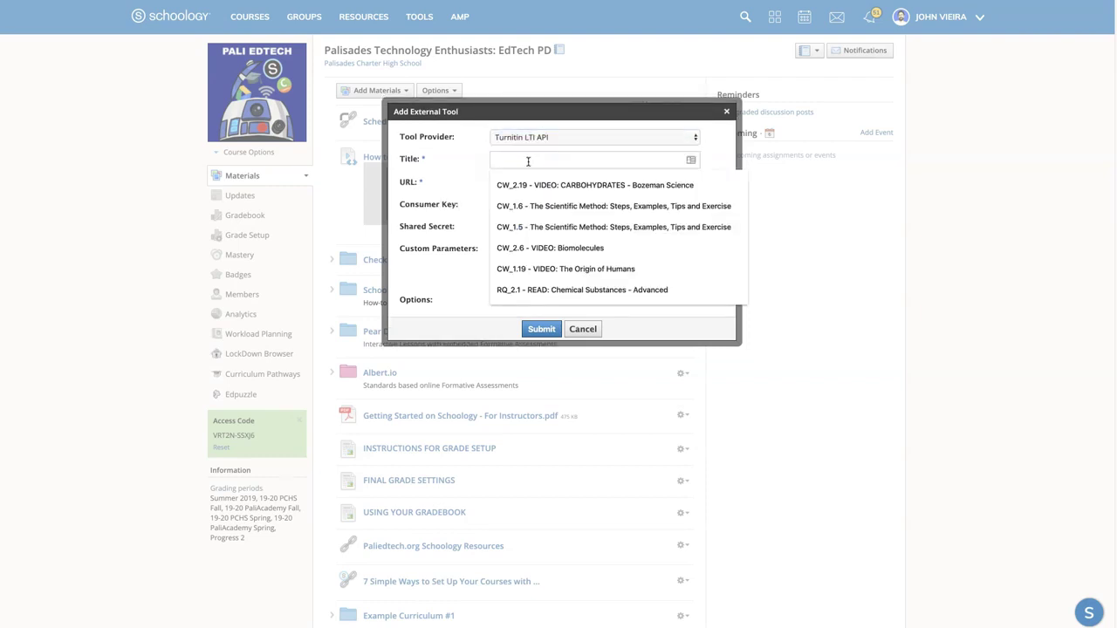
pyautogui.write('Turni')
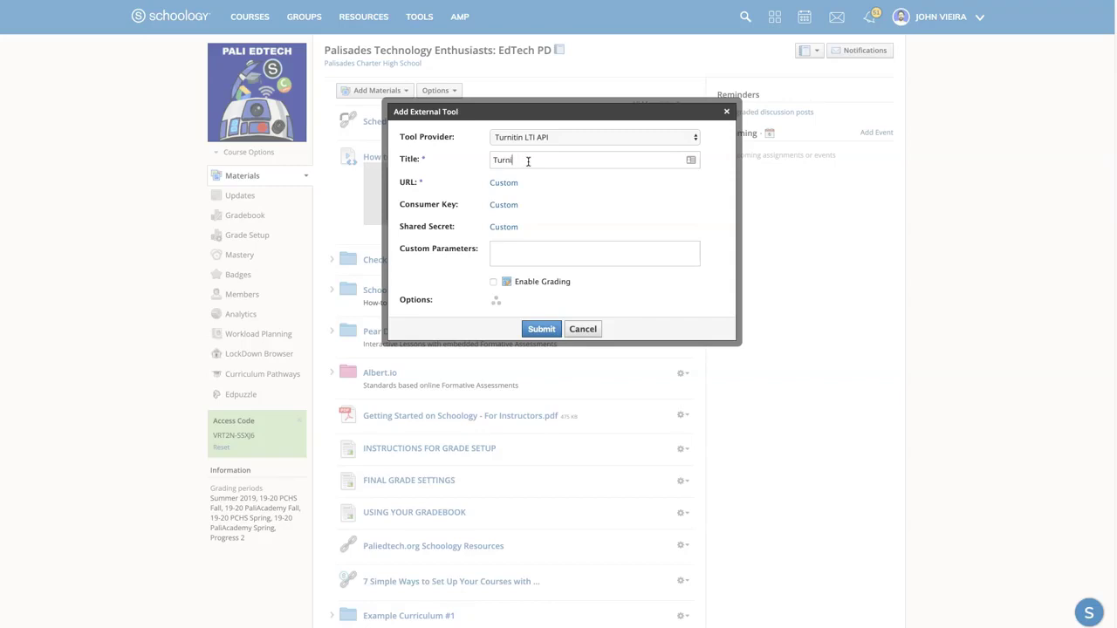
pyautogui.write('tin')
# Step: Enable grading with 40 points, a due date of 12/13/19 and the work category, and submit the external tool
pyautogui.click(493, 283)
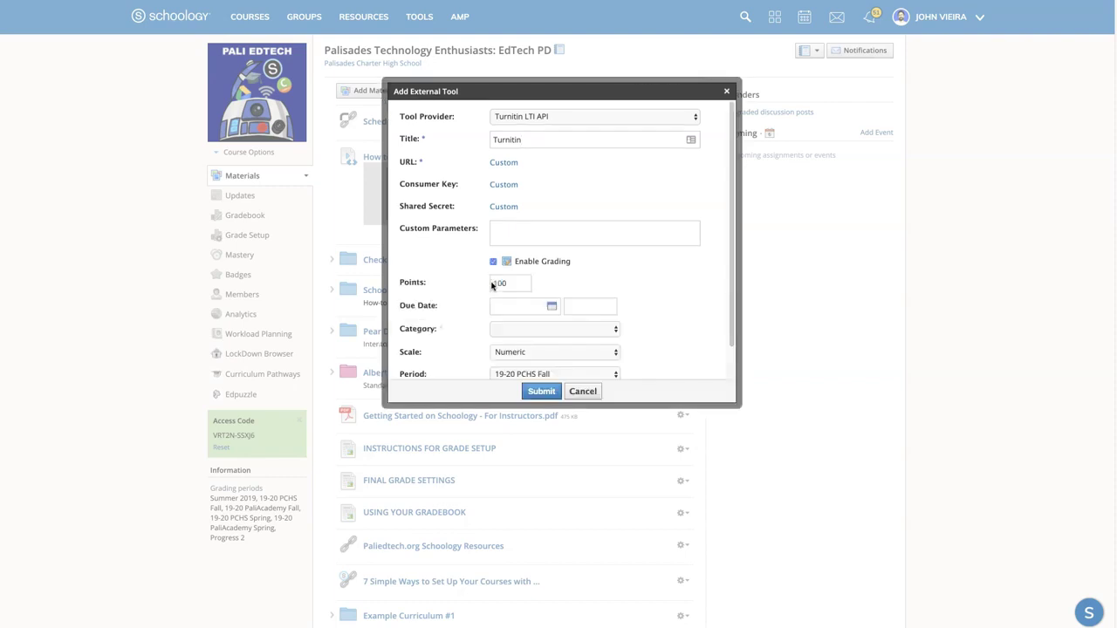
pyautogui.doubleClick(492, 283)
pyautogui.write('40')
pyautogui.click(530, 304)
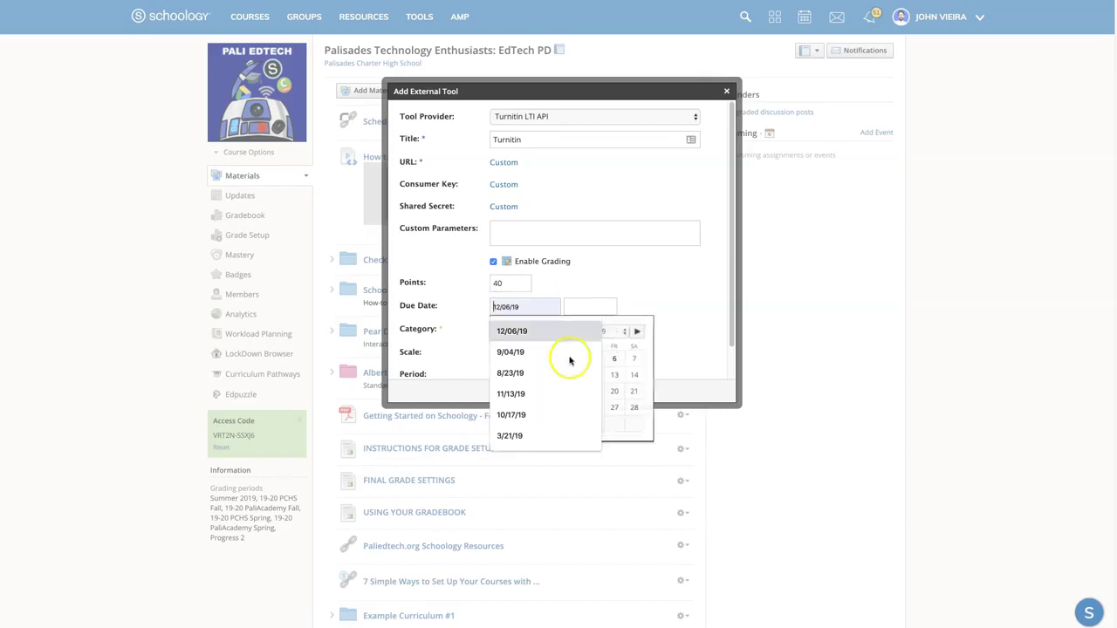
pyautogui.click(614, 375)
pyautogui.click(559, 329)
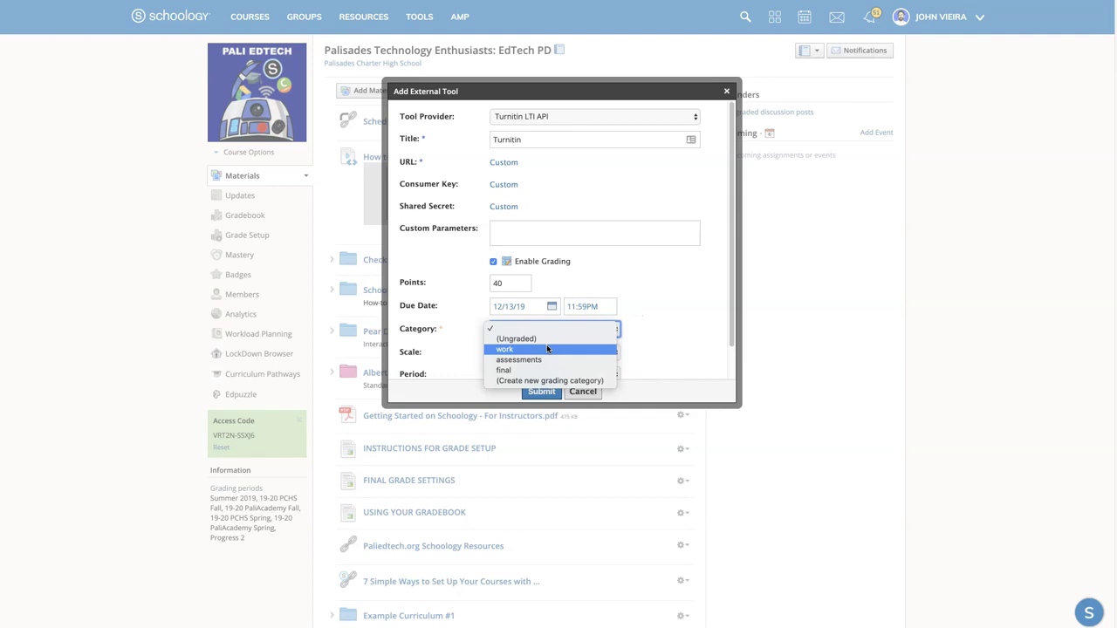
pyautogui.click(548, 350)
pyautogui.click(541, 391)
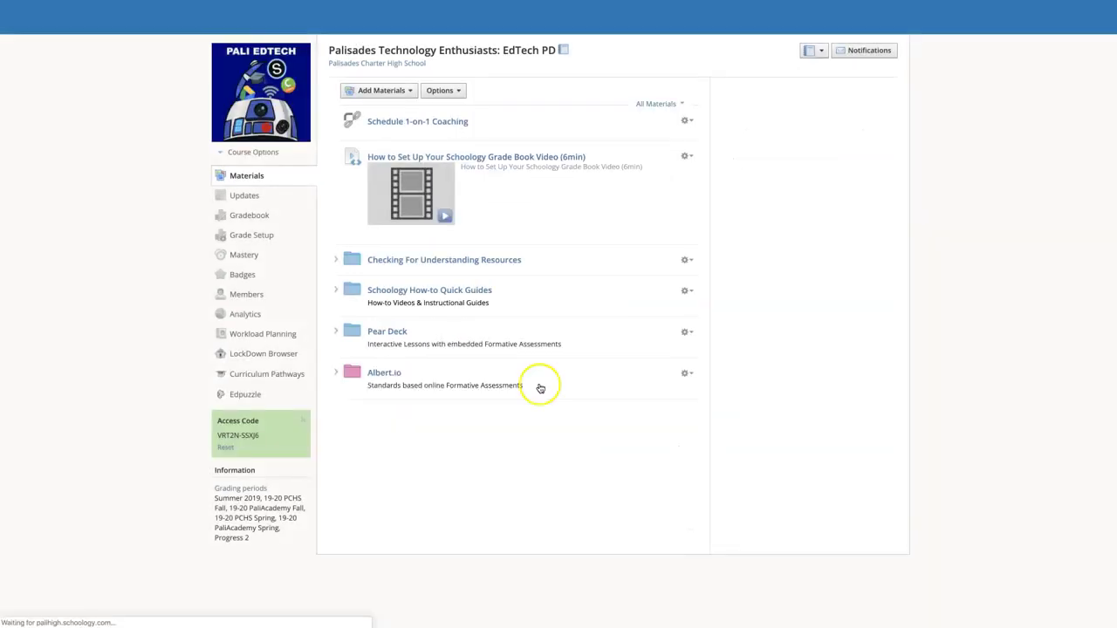
# Step: Open the new Turnitin assignment from the course materials and review its max grade and instructions fields
pyautogui.scroll(-5, 469, 257)
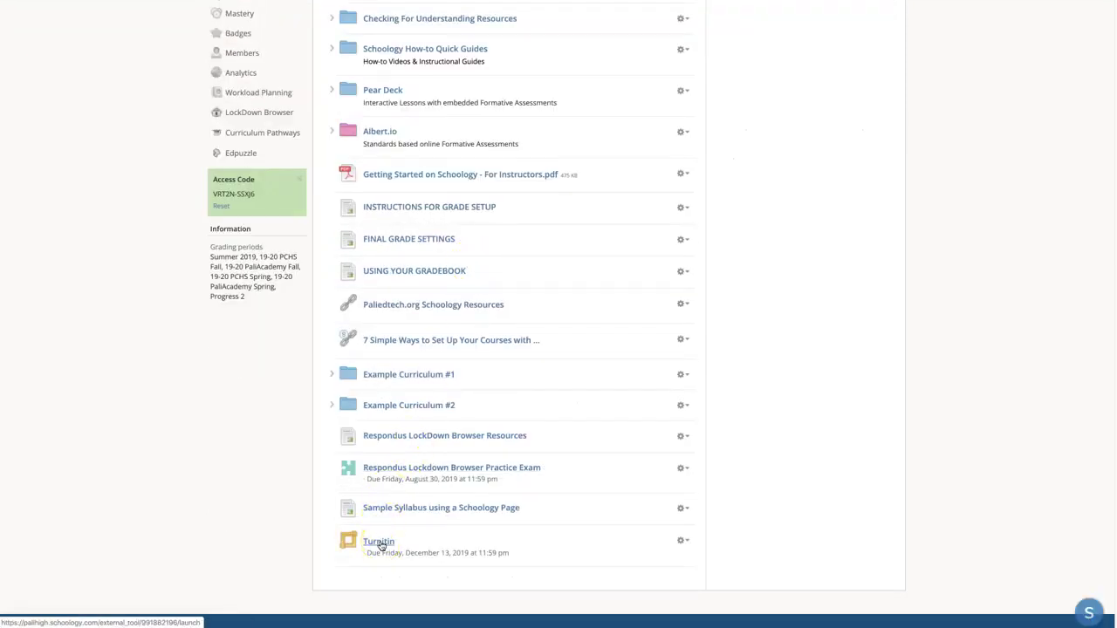
pyautogui.click(380, 543)
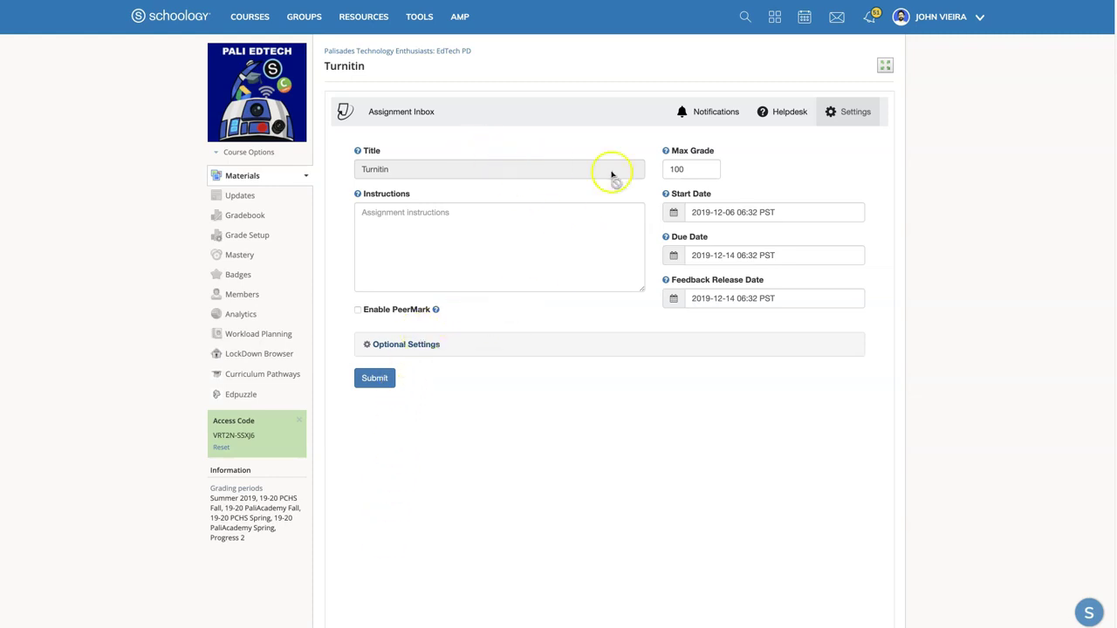
pyautogui.click(687, 168)
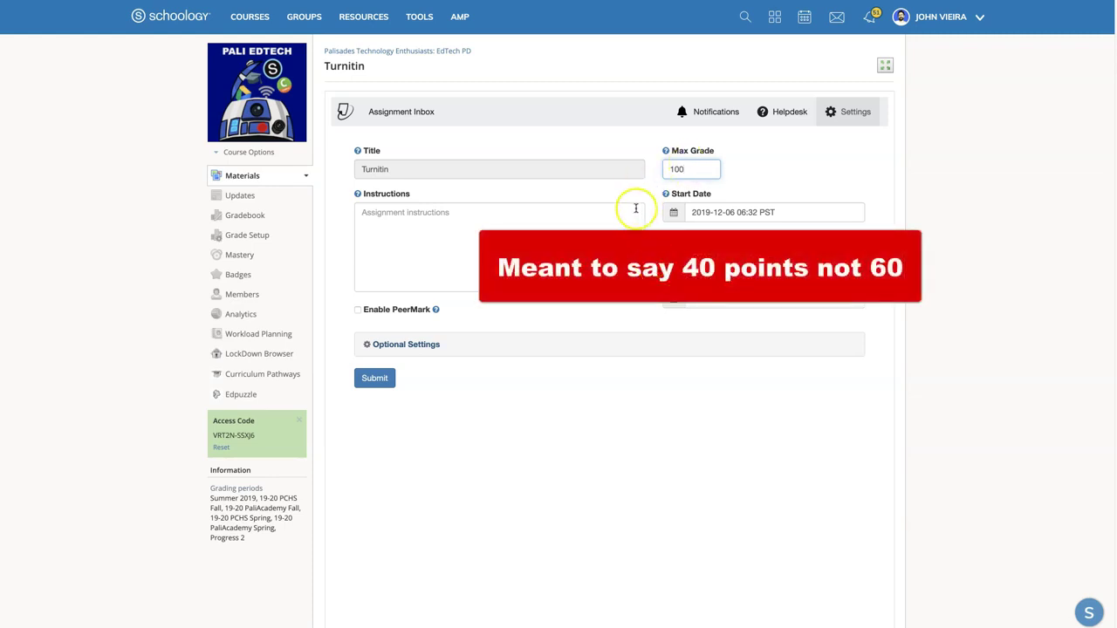
pyautogui.click(577, 227)
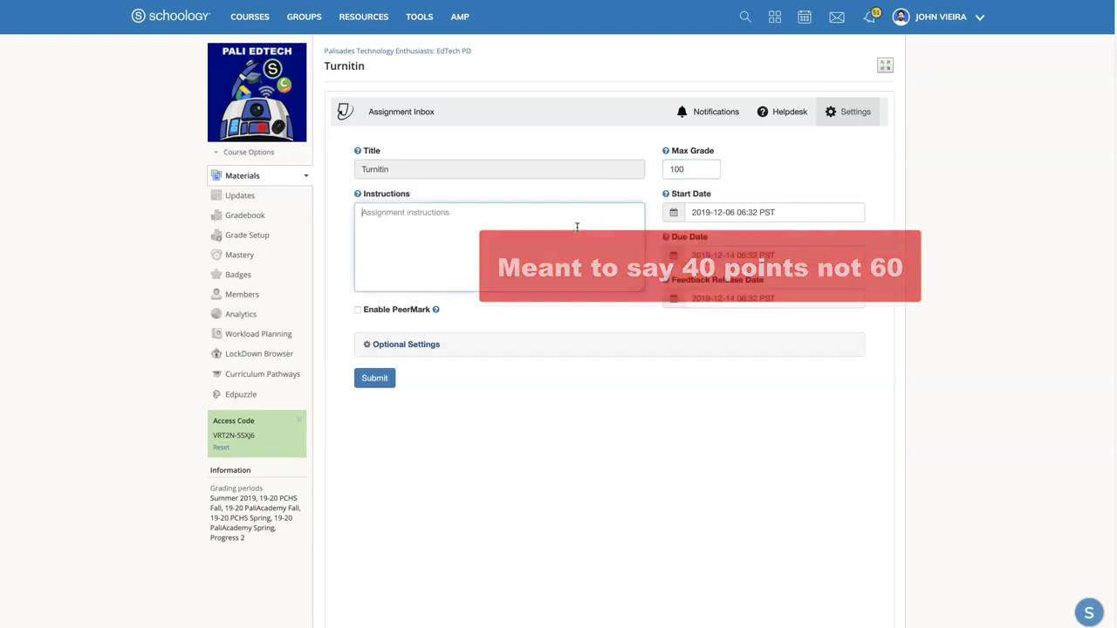
pyautogui.click(425, 234)
# Step: Expand the assignment's optional settings and attach the Sample CER Rubric
pyautogui.click(386, 359)
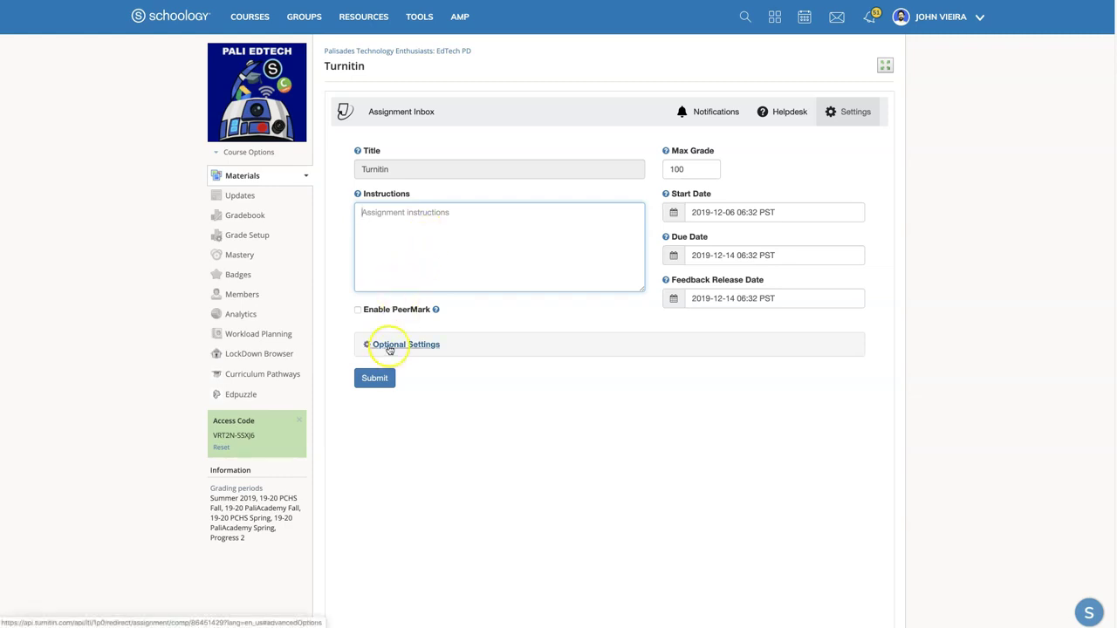
pyautogui.click(386, 346)
pyautogui.scroll(-2, 551, 346)
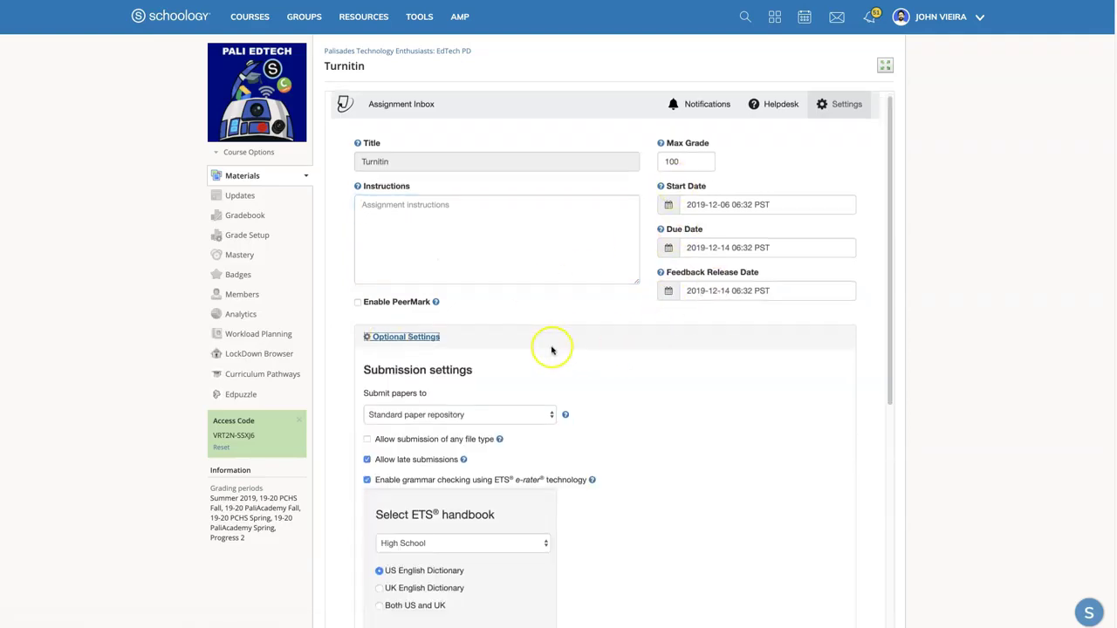
pyautogui.scroll(-4, 551, 348)
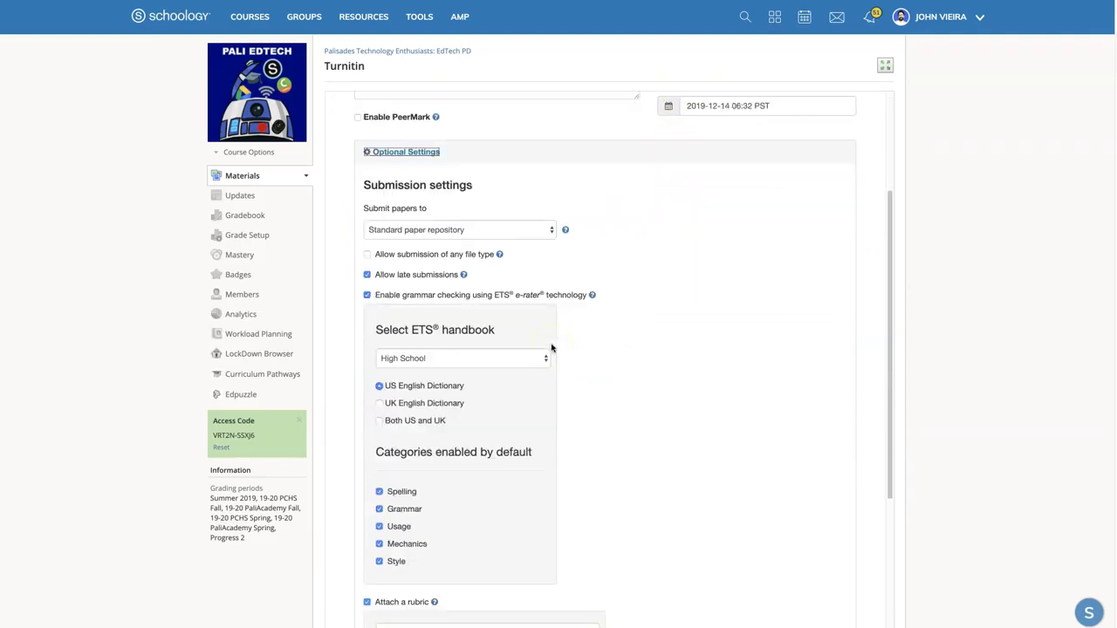
pyautogui.scroll(-10, 471, 298)
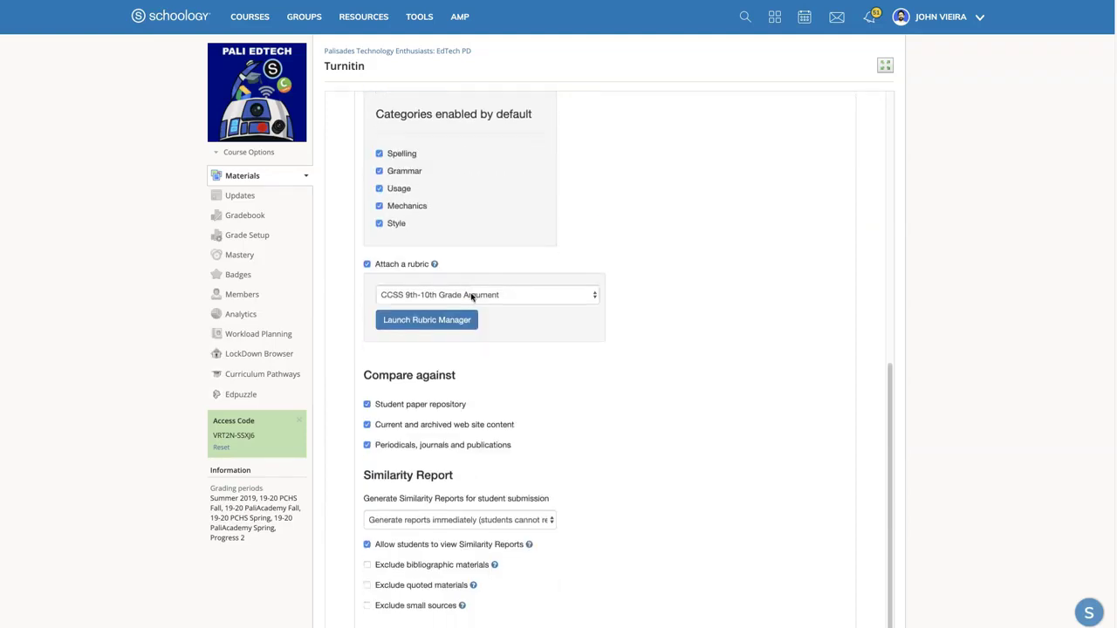
pyautogui.click(470, 298)
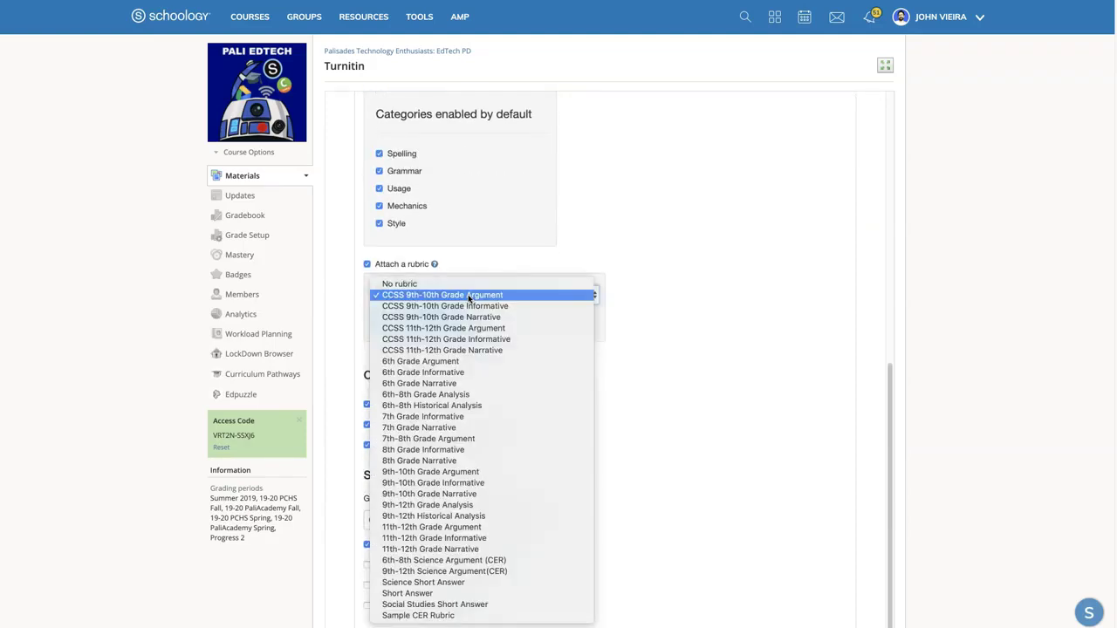
pyautogui.click(434, 615)
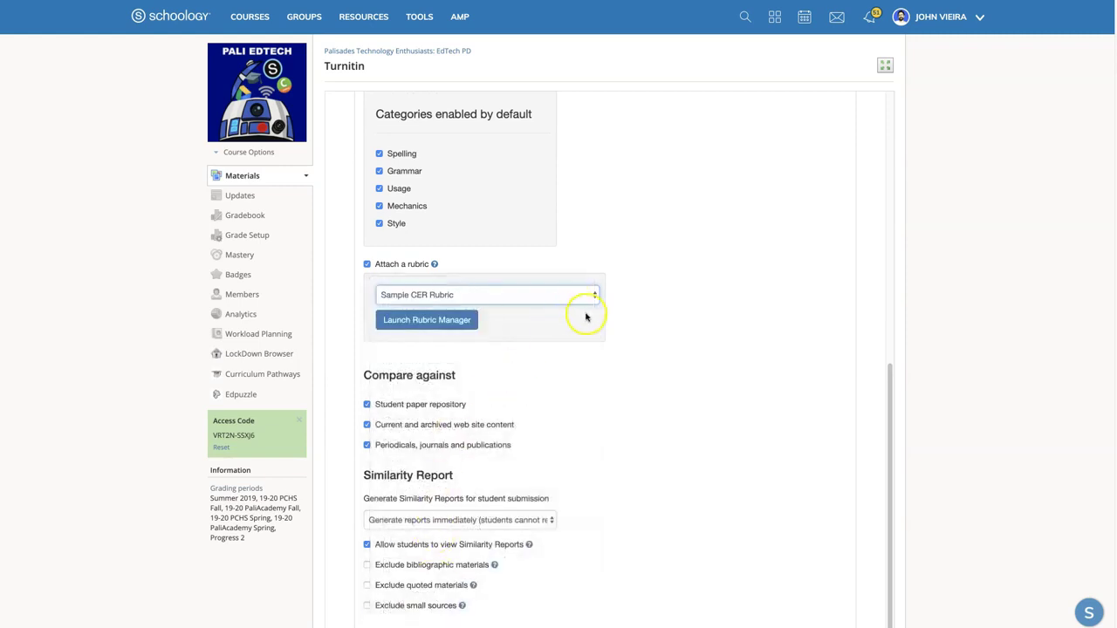
# Step: Review the remaining comparison and similarity report options and submit the Turnitin assignment settings
pyautogui.scroll(-1, 588, 330)
pyautogui.scroll(-1, 588, 328)
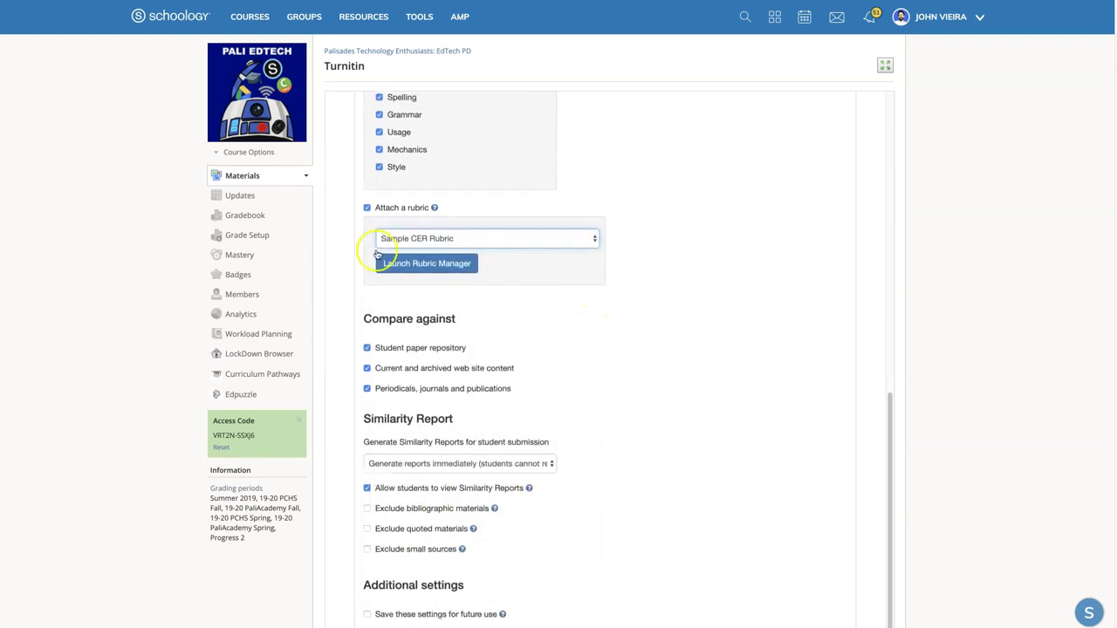
pyautogui.scroll(-3, 468, 332)
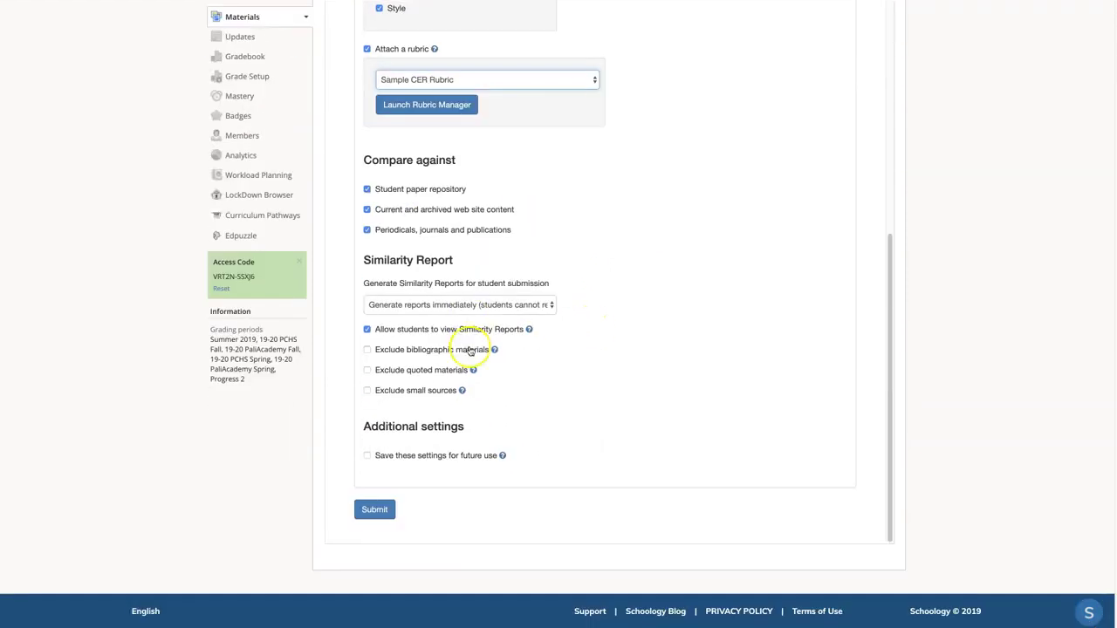
pyautogui.click(375, 510)
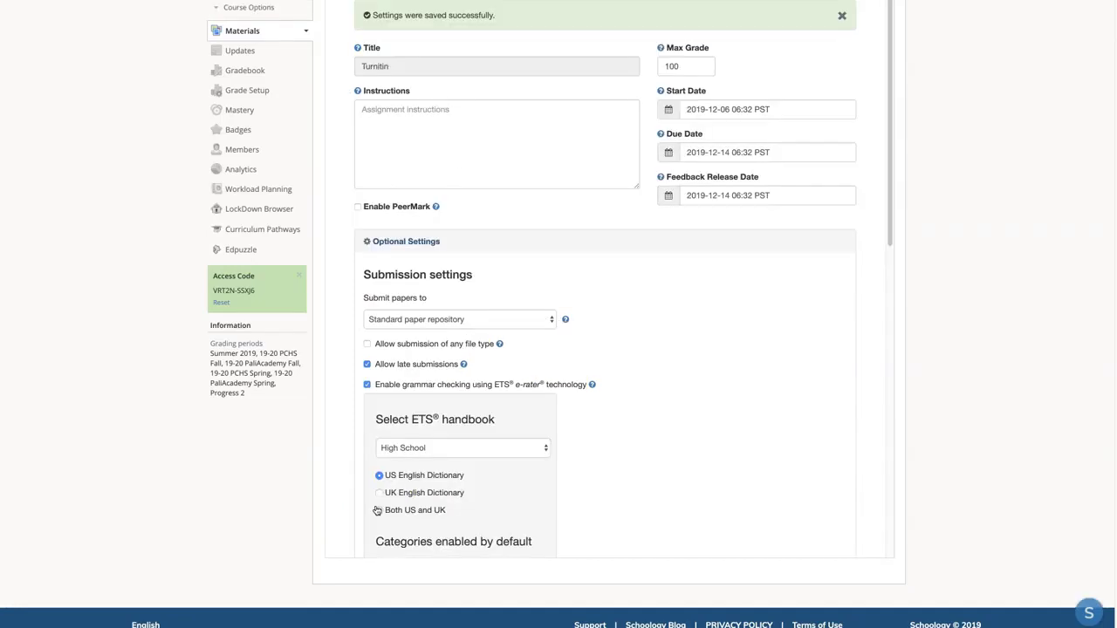
# Step: Switch to the linked student account listed directly below the admin account
pyautogui.scroll(2, 691, 326)
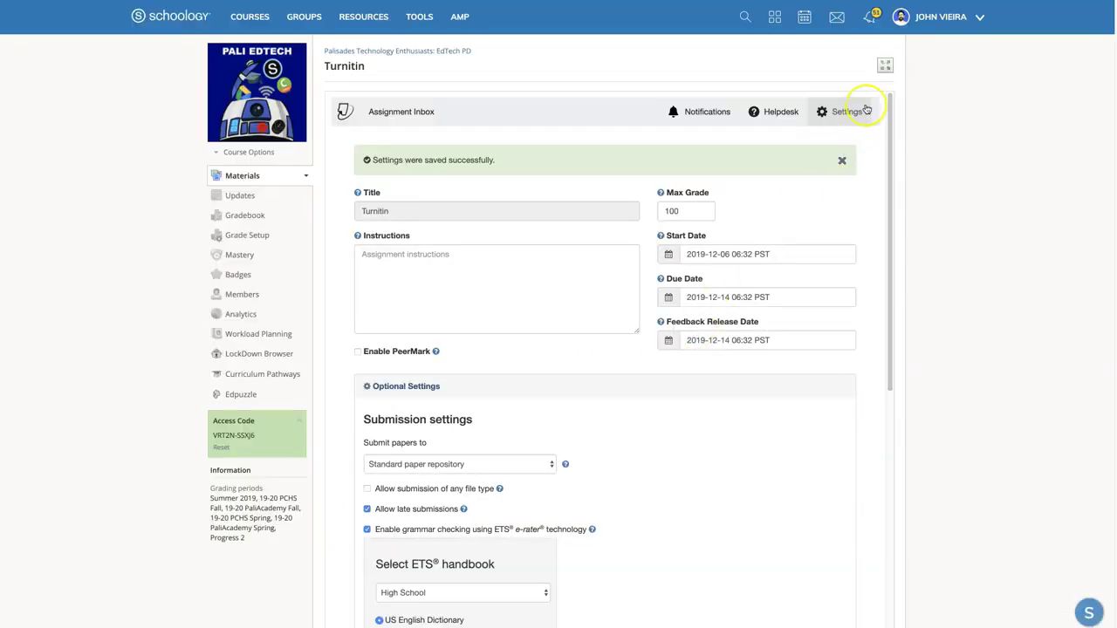
pyautogui.click(939, 19)
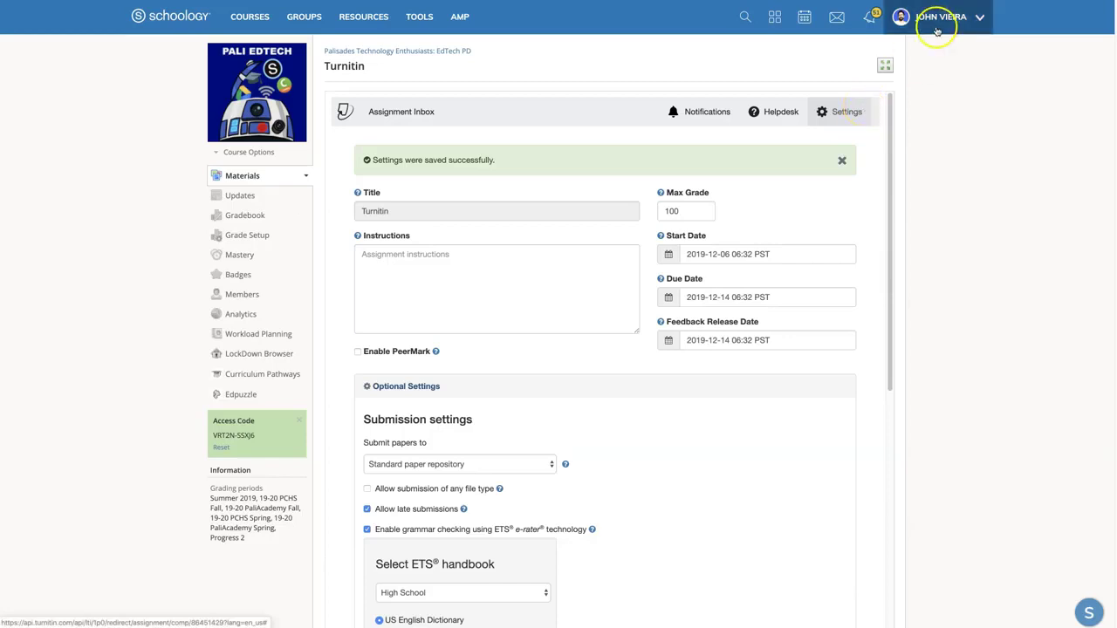
pyautogui.click(927, 103)
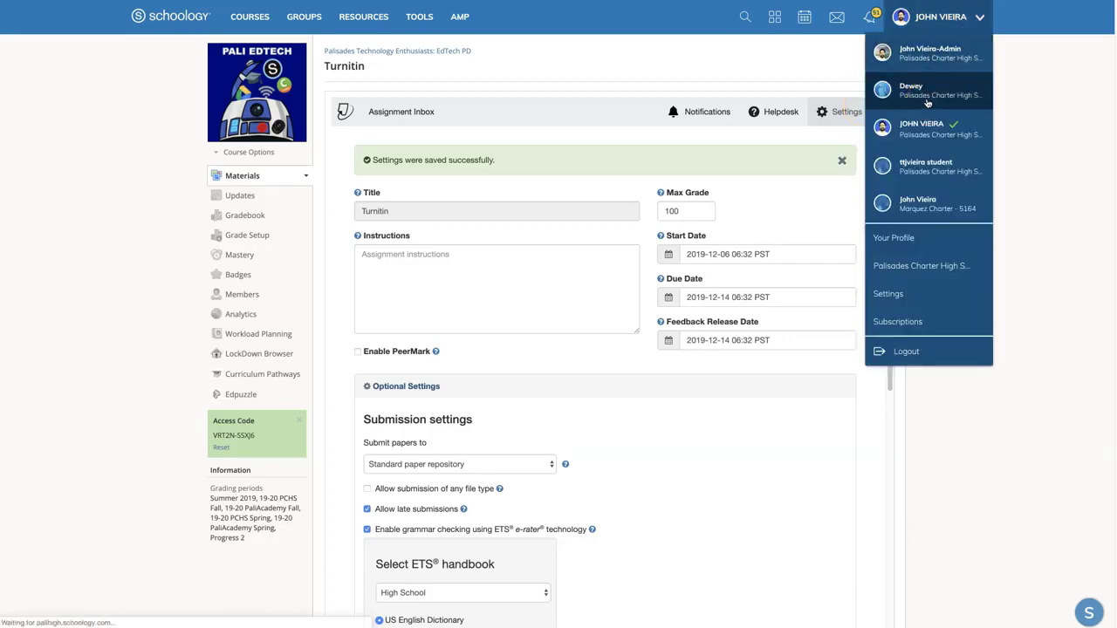
# Step: Open the Palisades Technology Enthusiasts EdTech PD course and its upcoming Turnitin assignment as the student
pyautogui.click(247, 18)
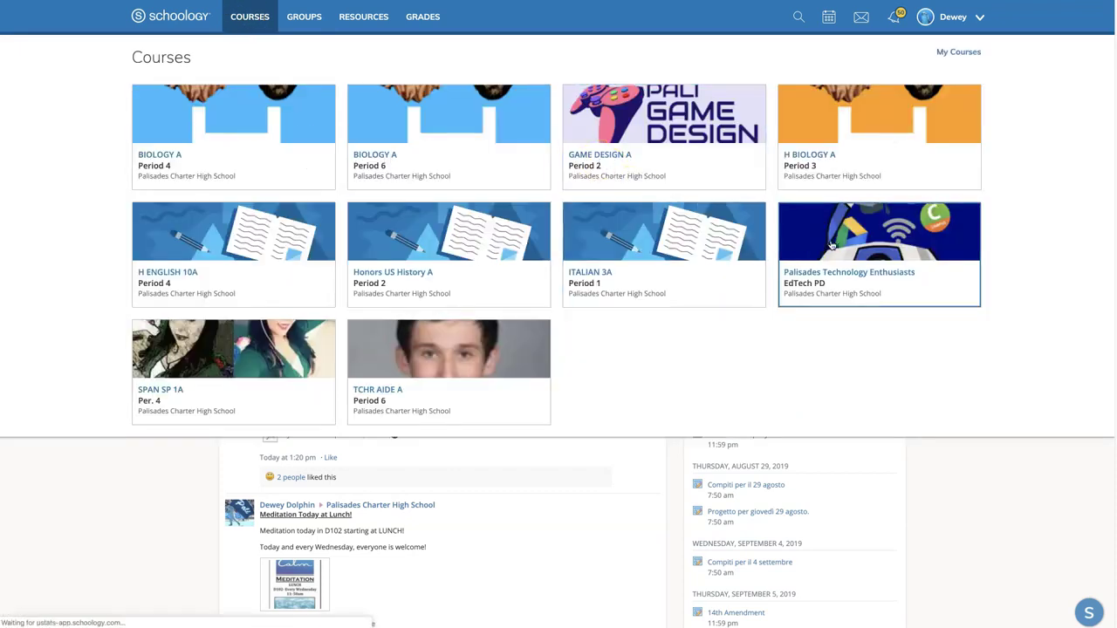
pyautogui.click(832, 246)
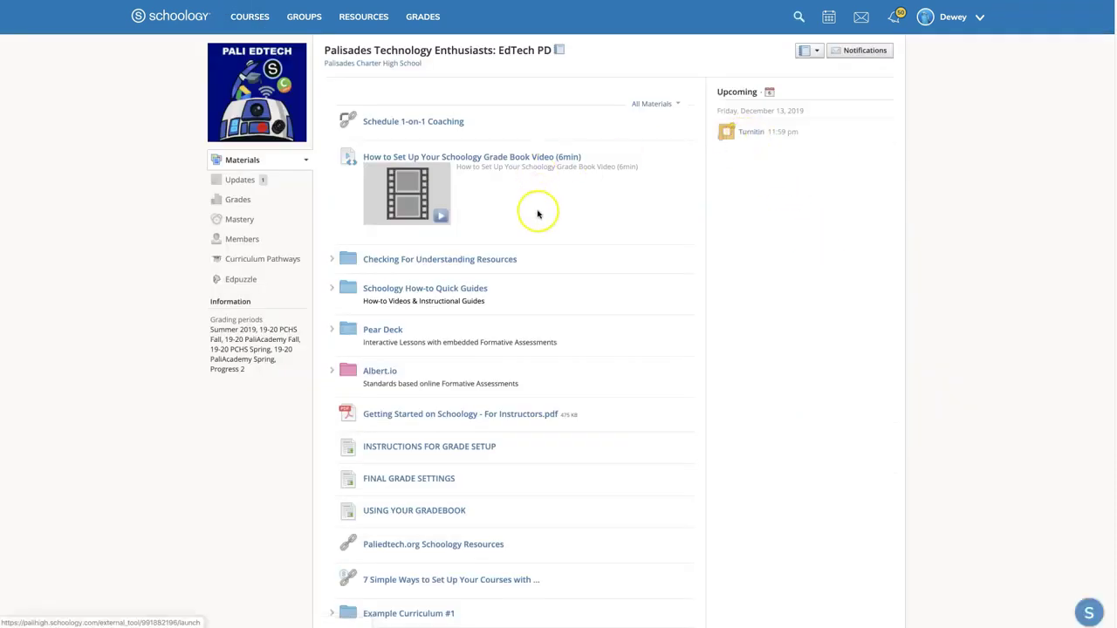
pyautogui.scroll(-3, 537, 218)
pyautogui.scroll(3, 456, 489)
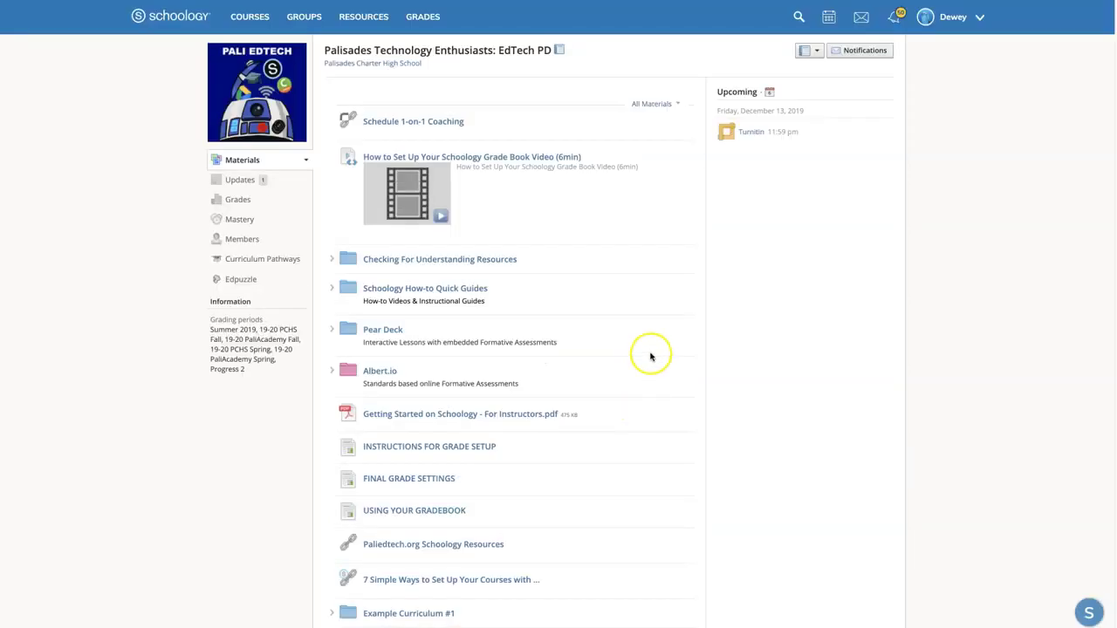
pyautogui.click(749, 134)
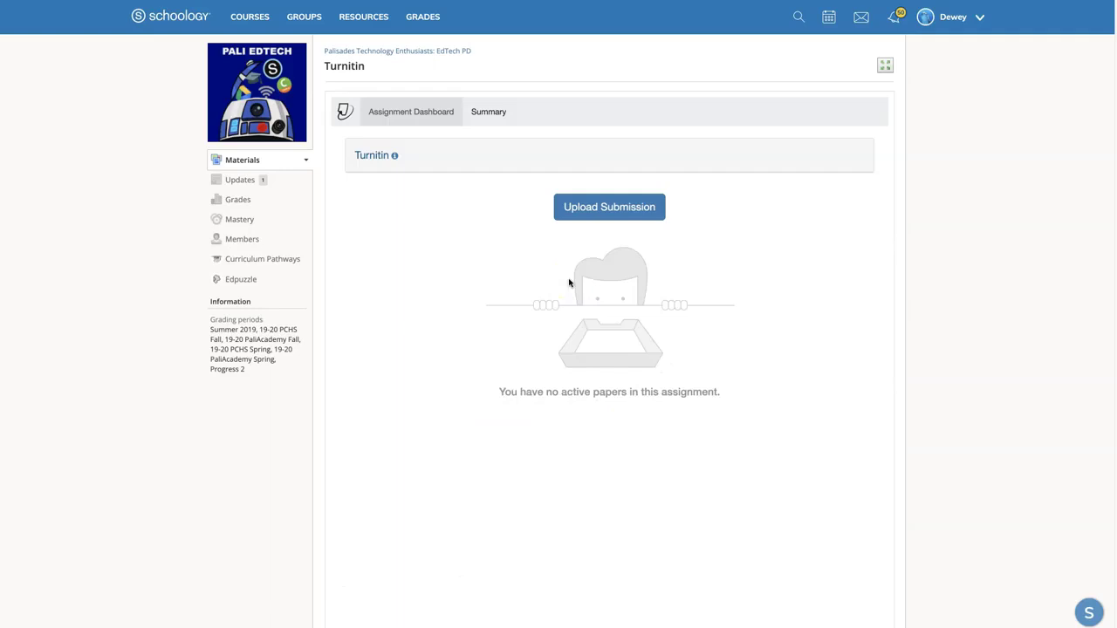
# Step: Start a Turnitin submission titled Final and choose PO.pdf from the Desktop as its file
pyautogui.click(610, 208)
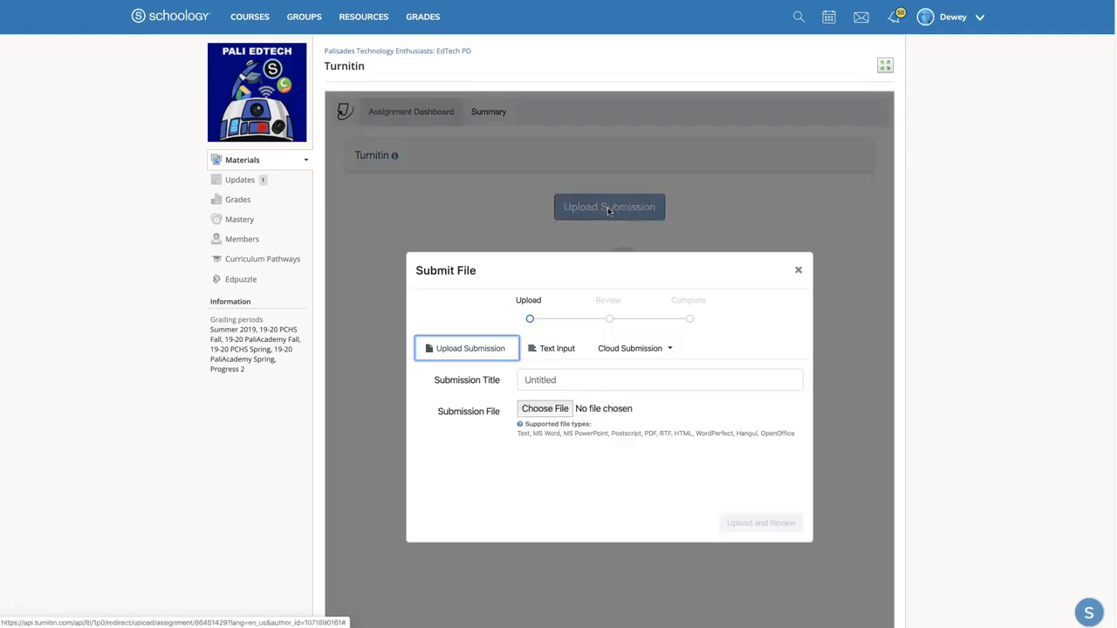
pyautogui.click(536, 384)
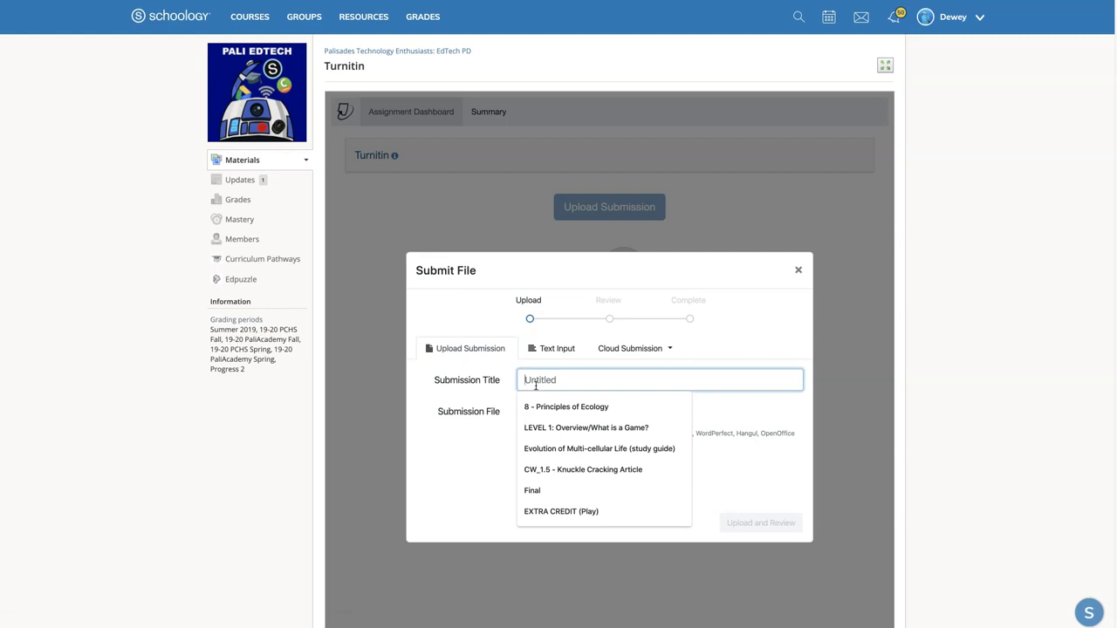
pyautogui.click(570, 494)
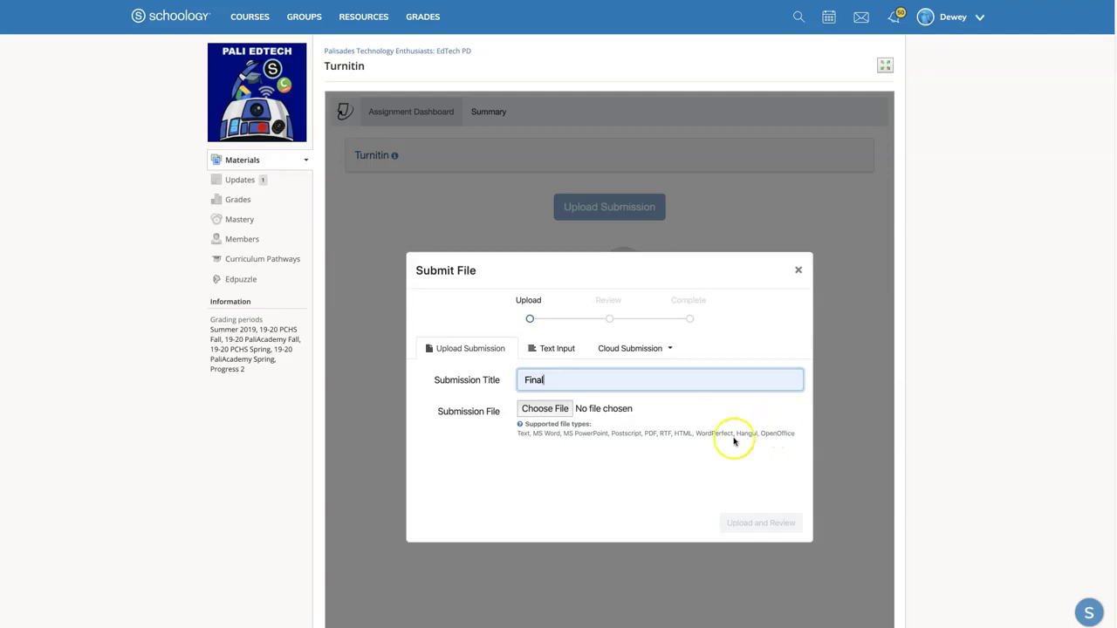
pyautogui.click(560, 410)
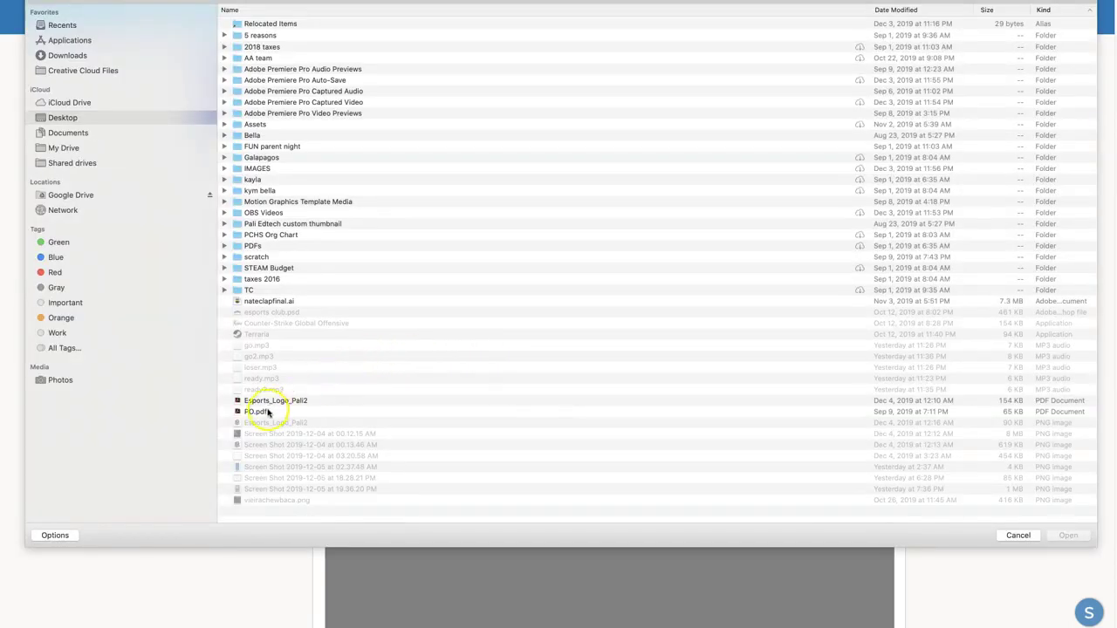
pyautogui.click(268, 412)
pyautogui.click(1069, 536)
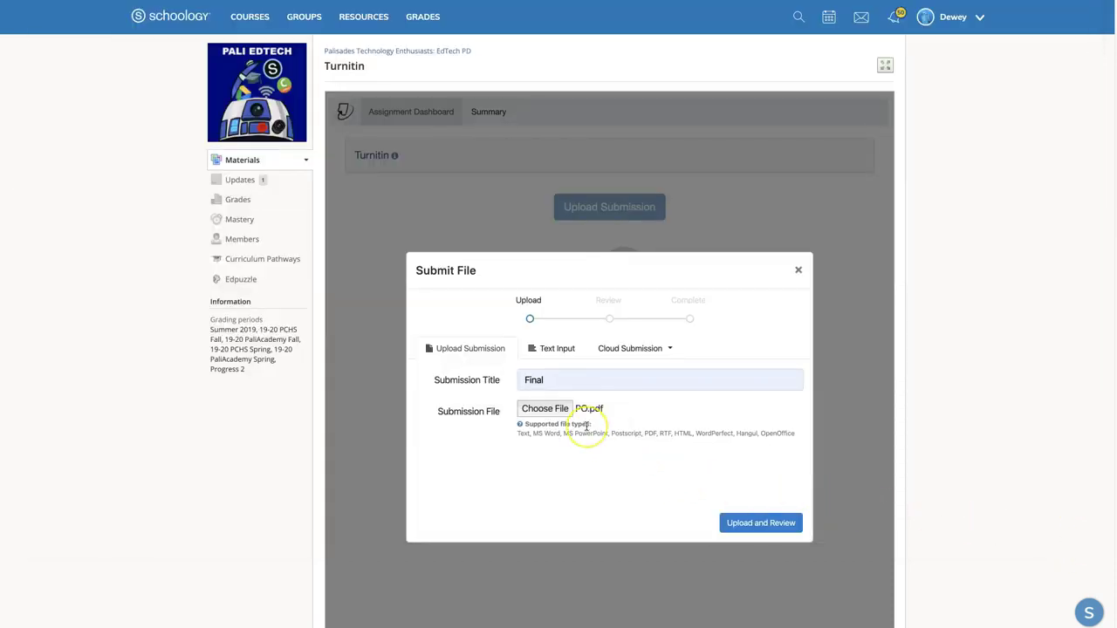
# Step: Try the text input submission method by entering fgsdfg as the submission text
pyautogui.click(562, 351)
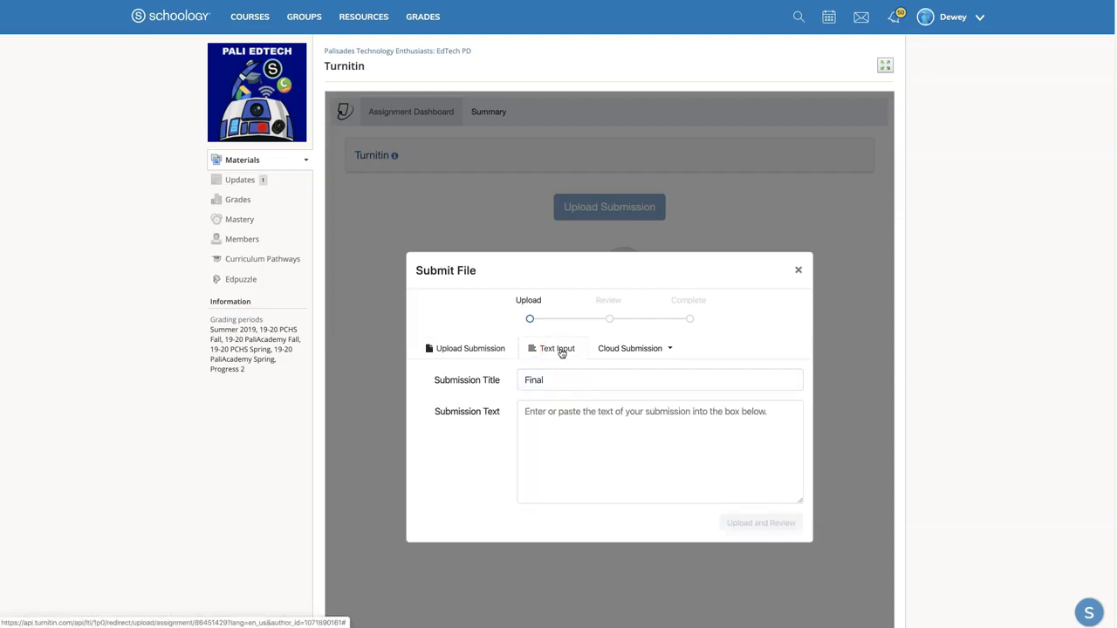
pyautogui.click(553, 423)
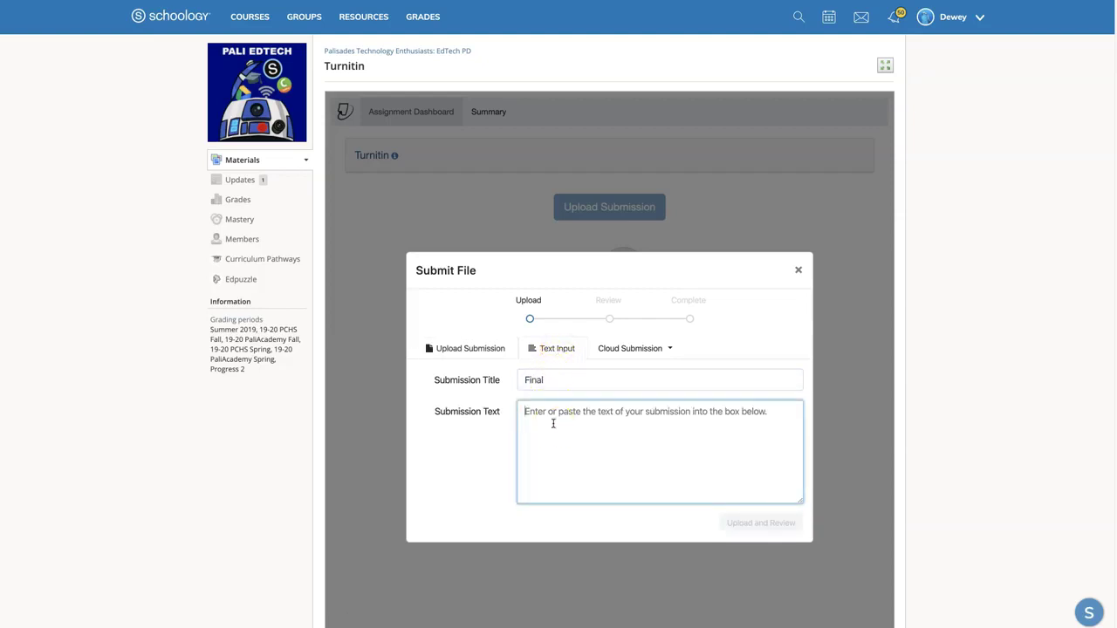
pyautogui.write('fgsdfg')
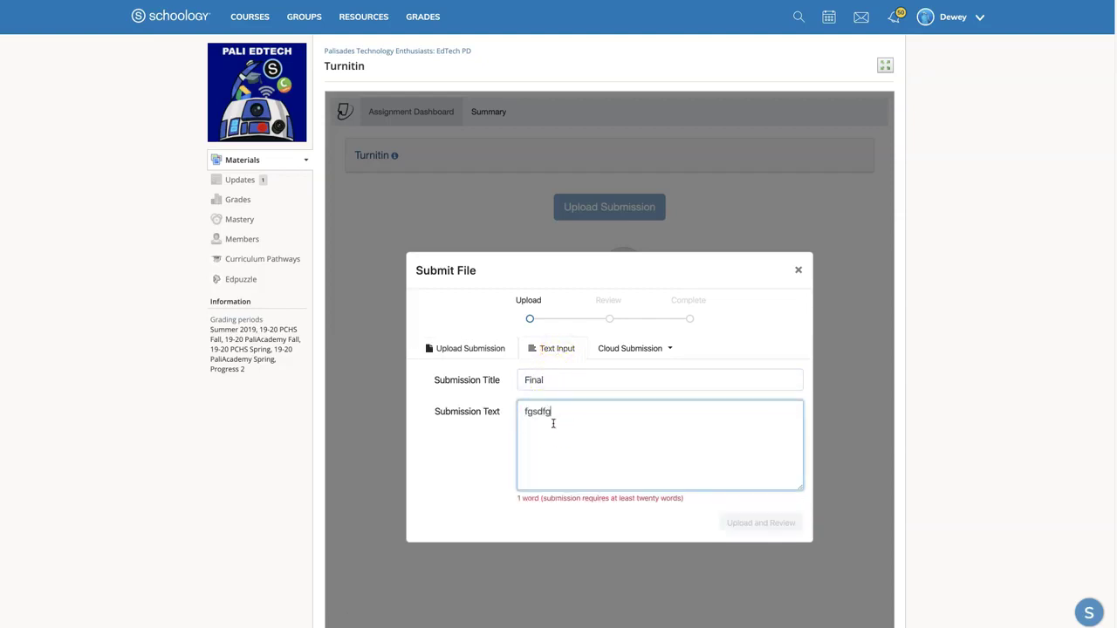
# Step: Choose a Google Drive submission, search the files for biology, and select AP Biology Semester 1 Review
pyautogui.click(622, 351)
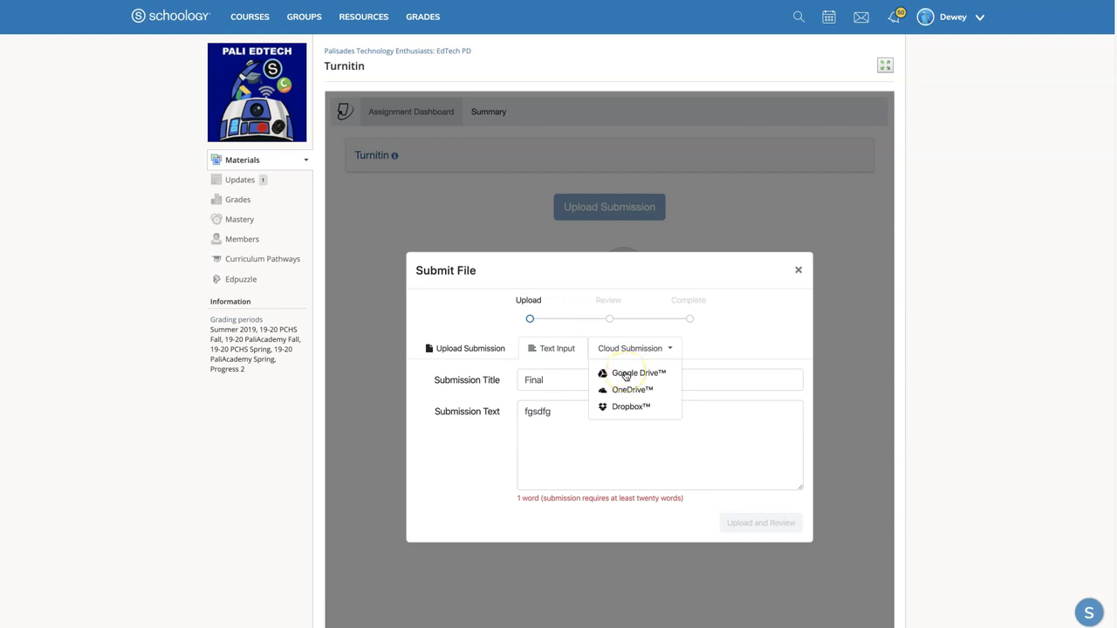
pyautogui.click(625, 375)
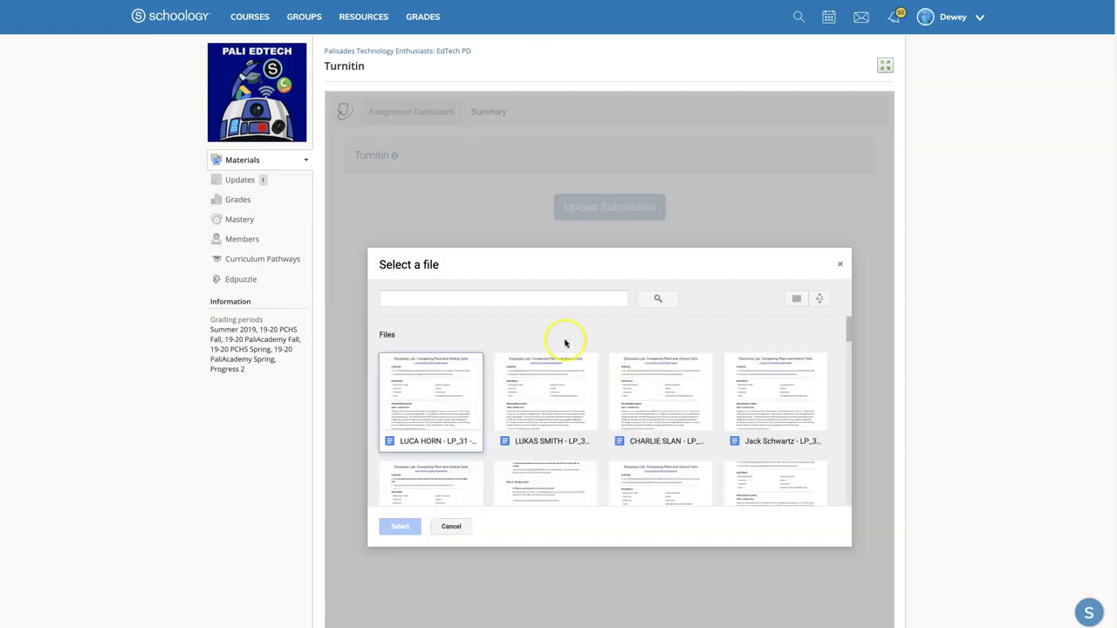
pyautogui.click(540, 298)
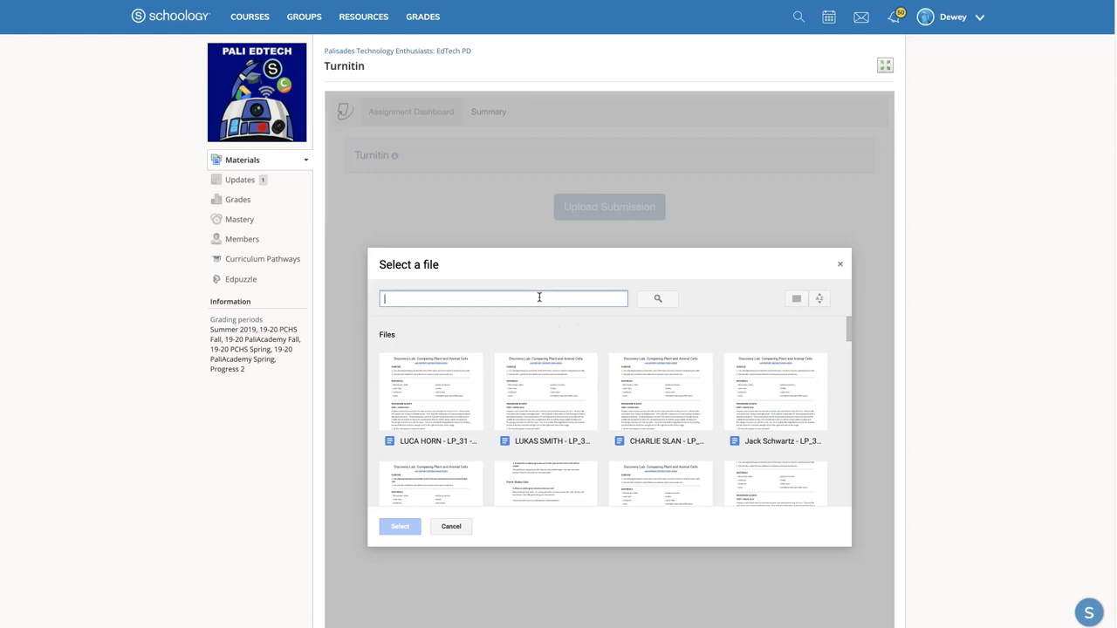
pyautogui.write('bi')
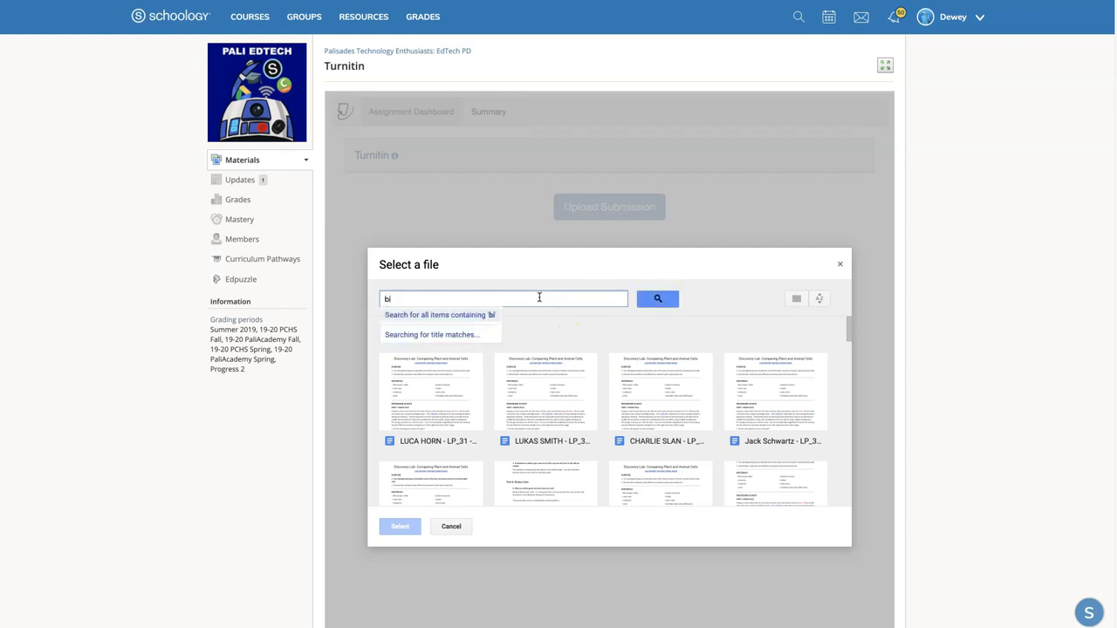
pyautogui.write('ology')
pyautogui.press('Return')
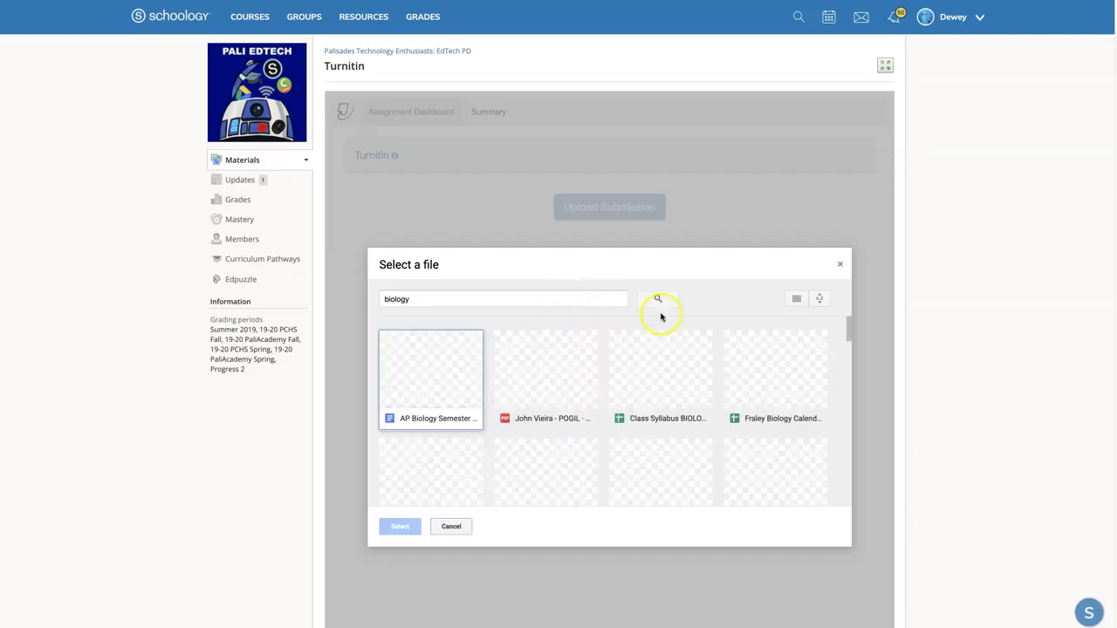
pyautogui.click(429, 385)
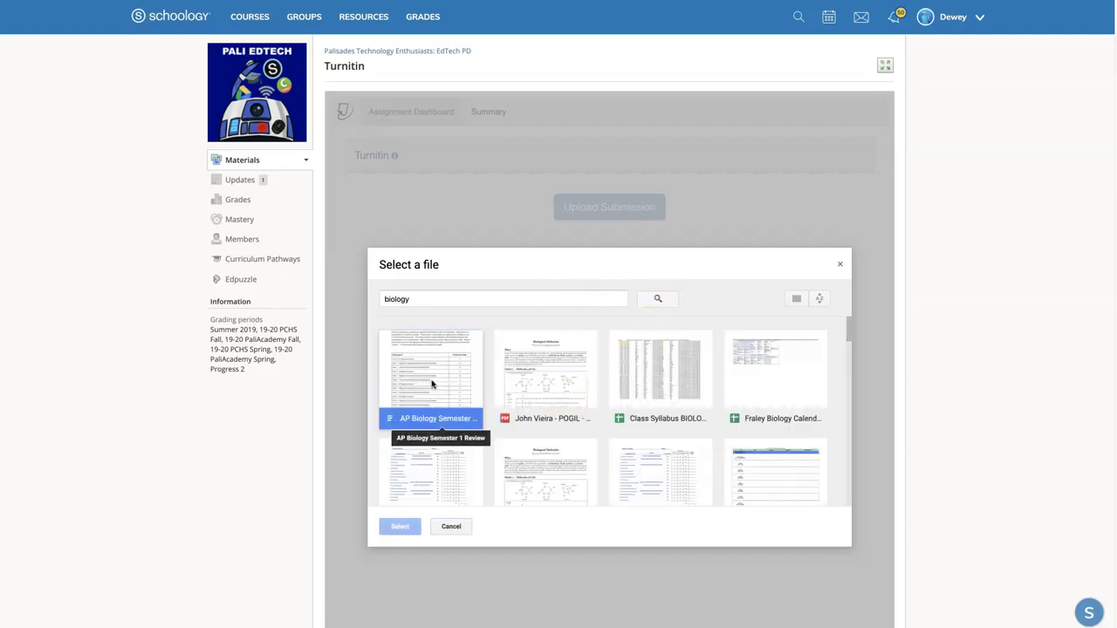
pyautogui.click(400, 526)
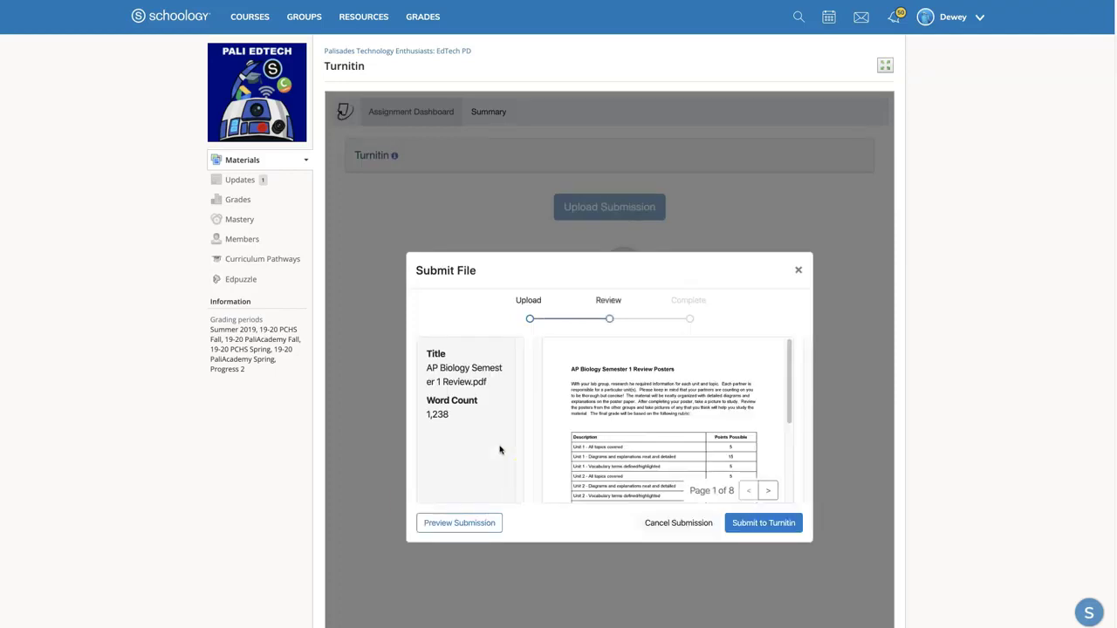
# Step: Review the document preview, submit the paper to Turnitin, and close the submission dialog
pyautogui.scroll(-4, 711, 419)
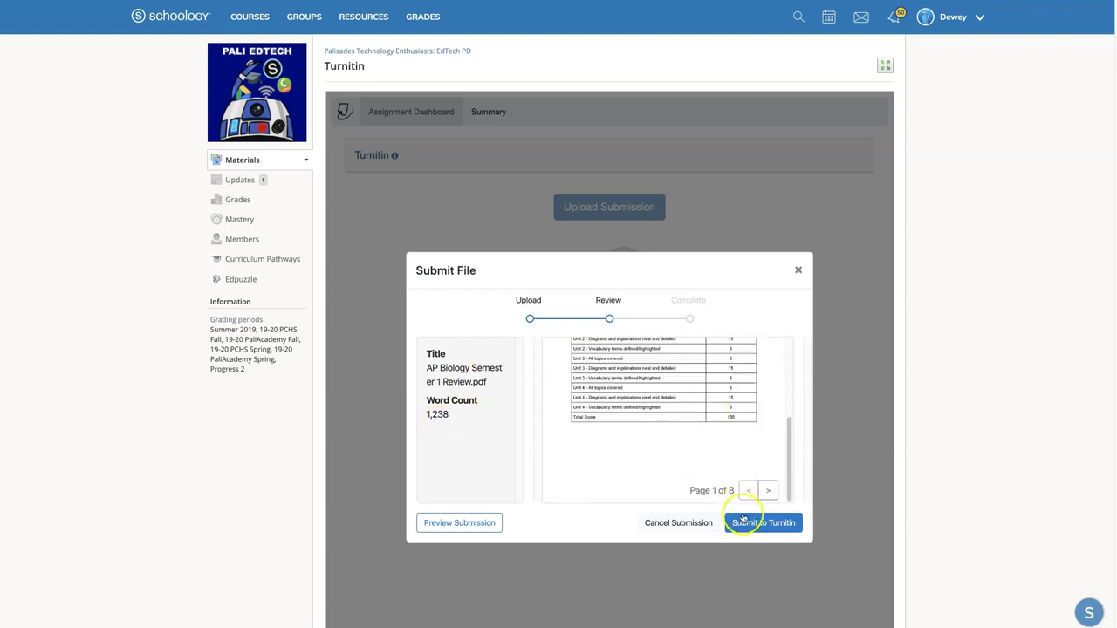
pyautogui.click(768, 524)
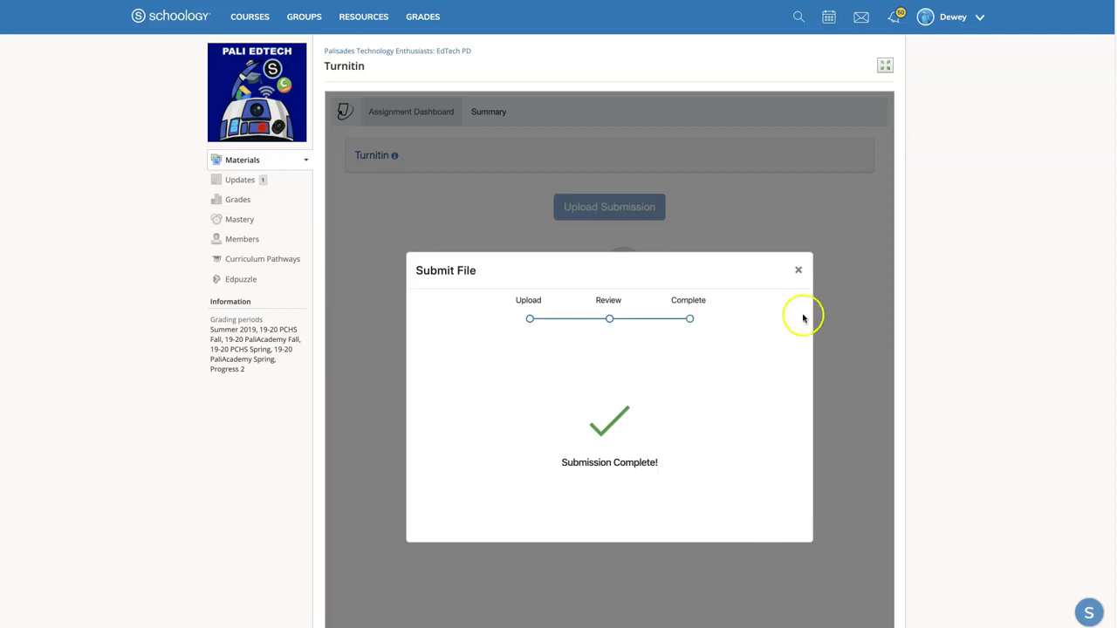
pyautogui.click(798, 270)
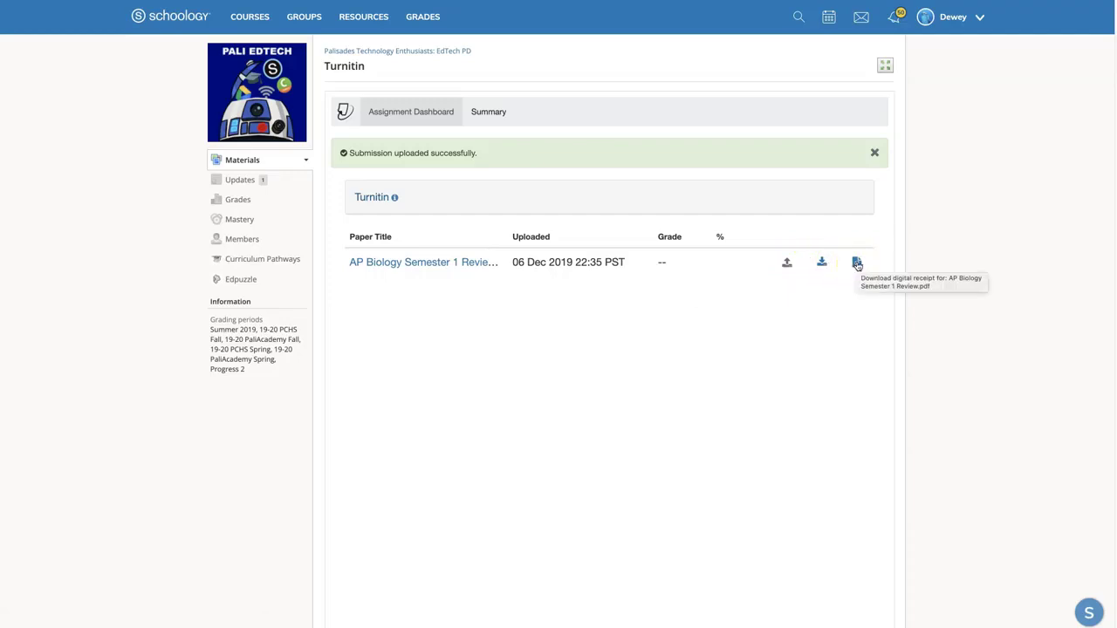
# Step: Switch to the linked teacher account and open the upcoming Turnitin assignment in the Palisades Technology Enthusiasts EdTech PD course
pyautogui.click(974, 18)
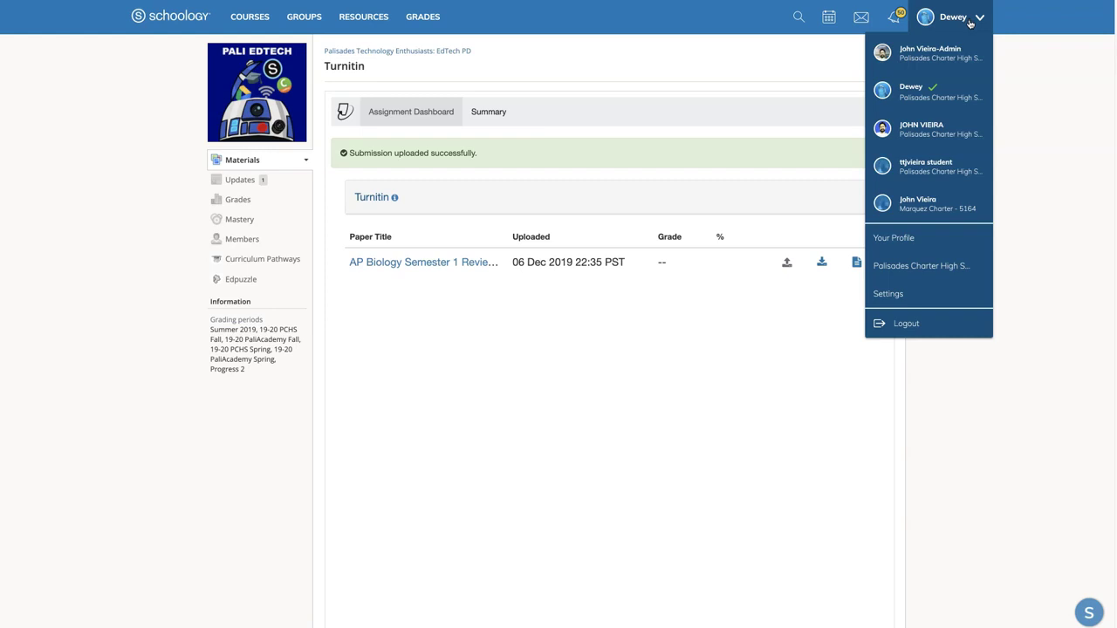
pyautogui.click(940, 128)
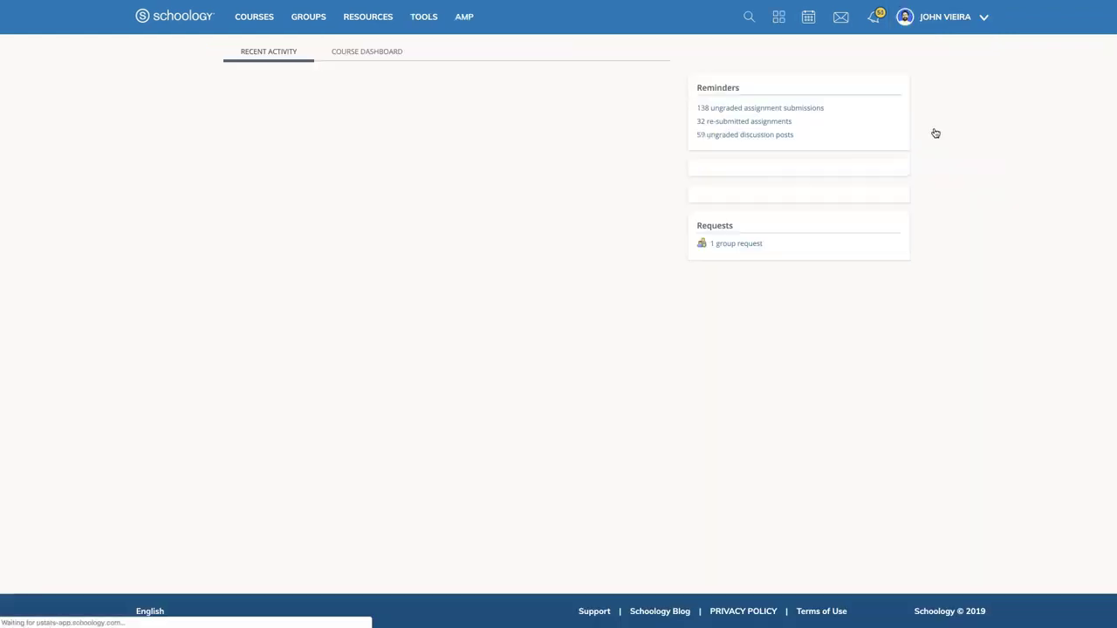
pyautogui.click(258, 25)
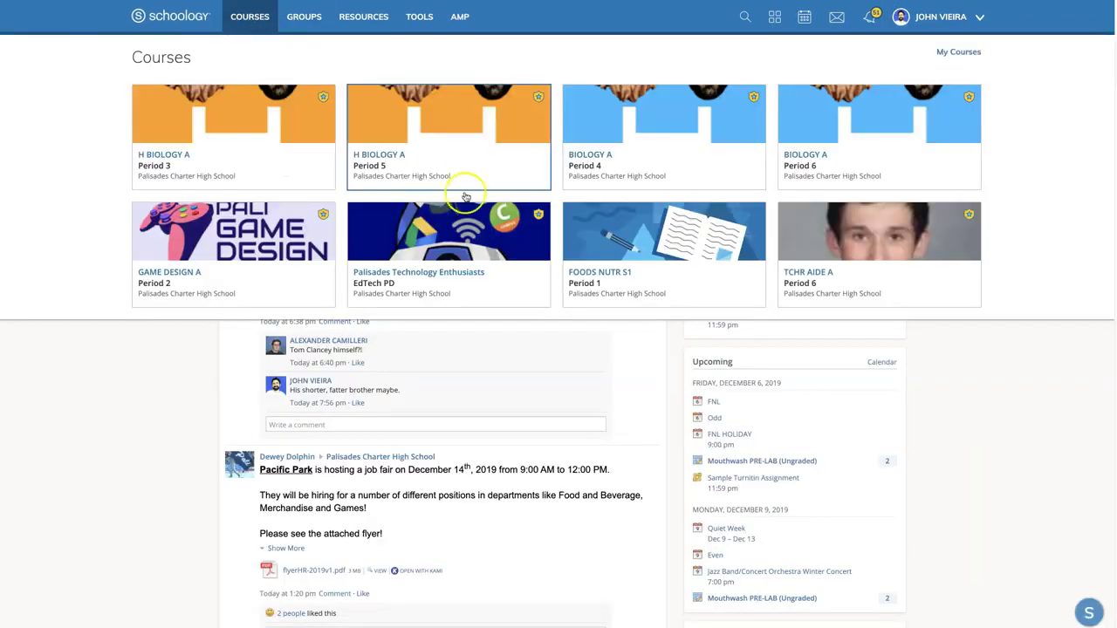
pyautogui.click(450, 234)
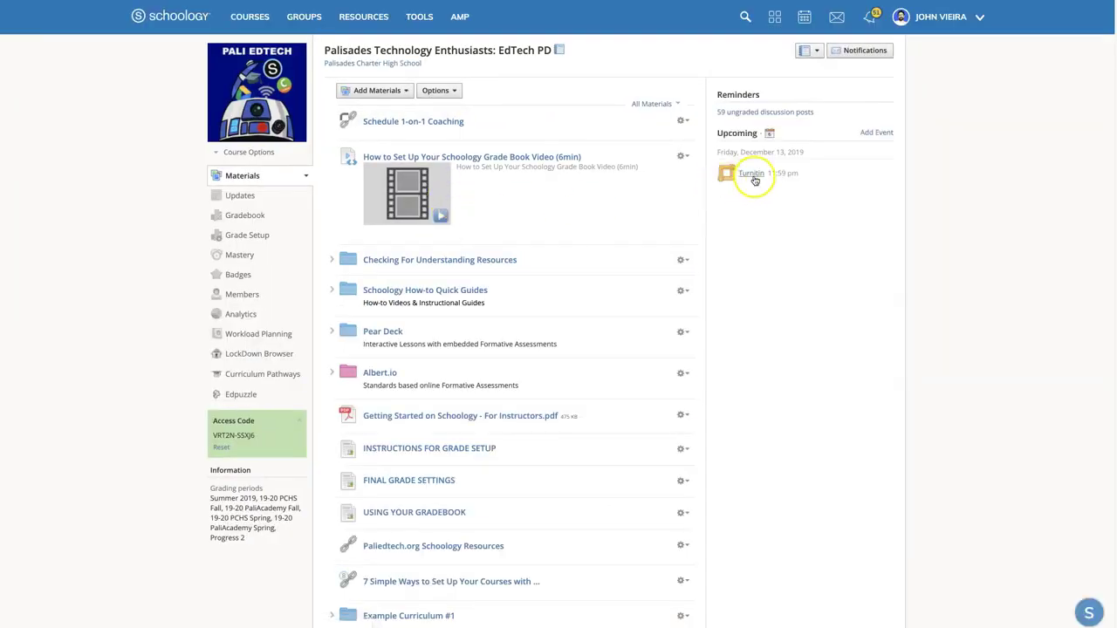
pyautogui.click(751, 173)
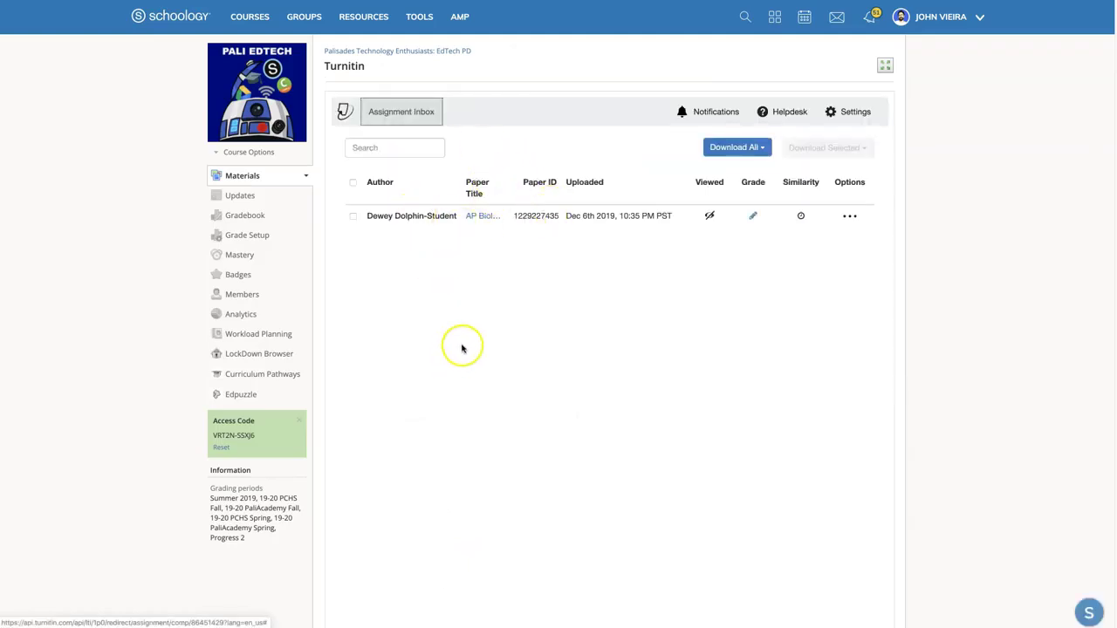
# Step: Open the student's paper for grading in Feedback Studio and enlarge its window to nearly fill the screen
pyautogui.click(753, 217)
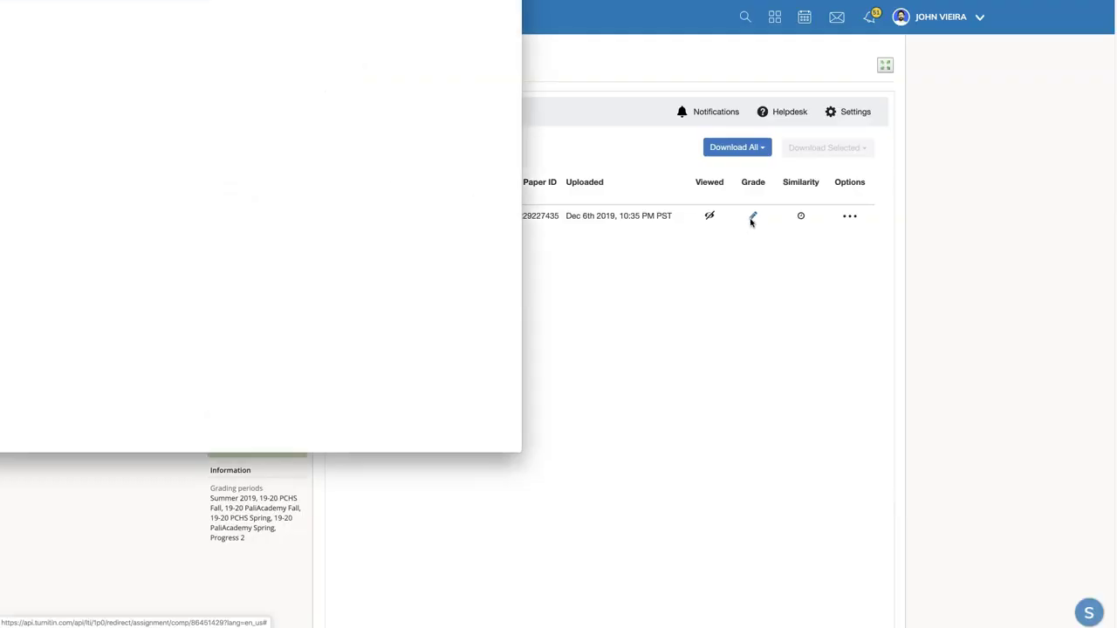
pyautogui.moveTo(309, 15); pyautogui.dragTo(619, 76)
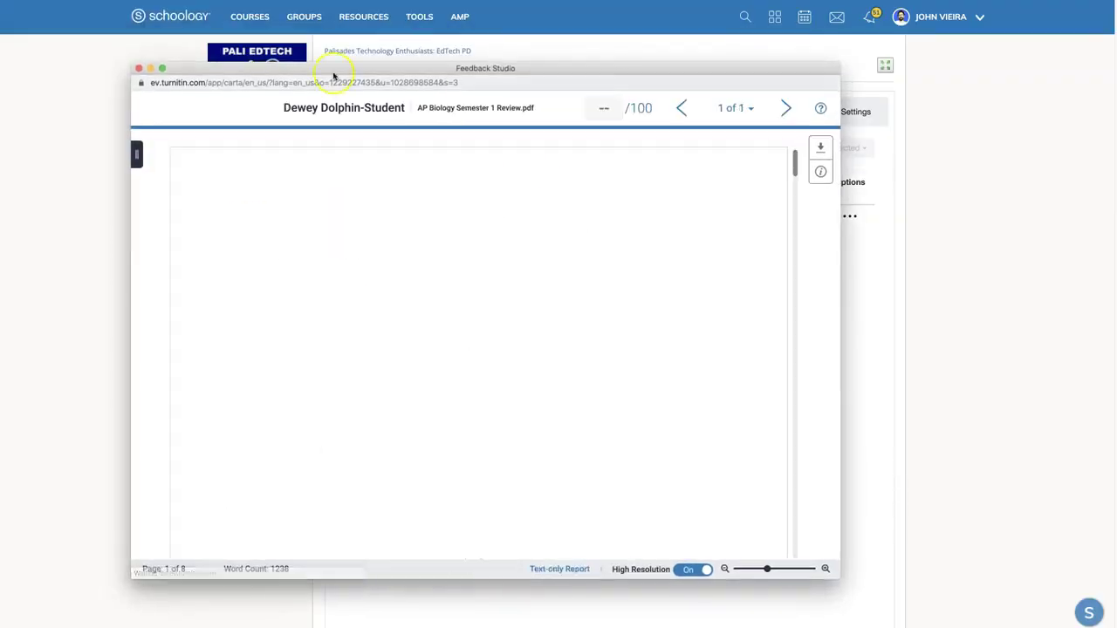
pyautogui.moveTo(131, 66); pyautogui.dragTo(18, 5)
pyautogui.moveTo(839, 575); pyautogui.dragTo(1087, 616)
pyautogui.click(974, 263)
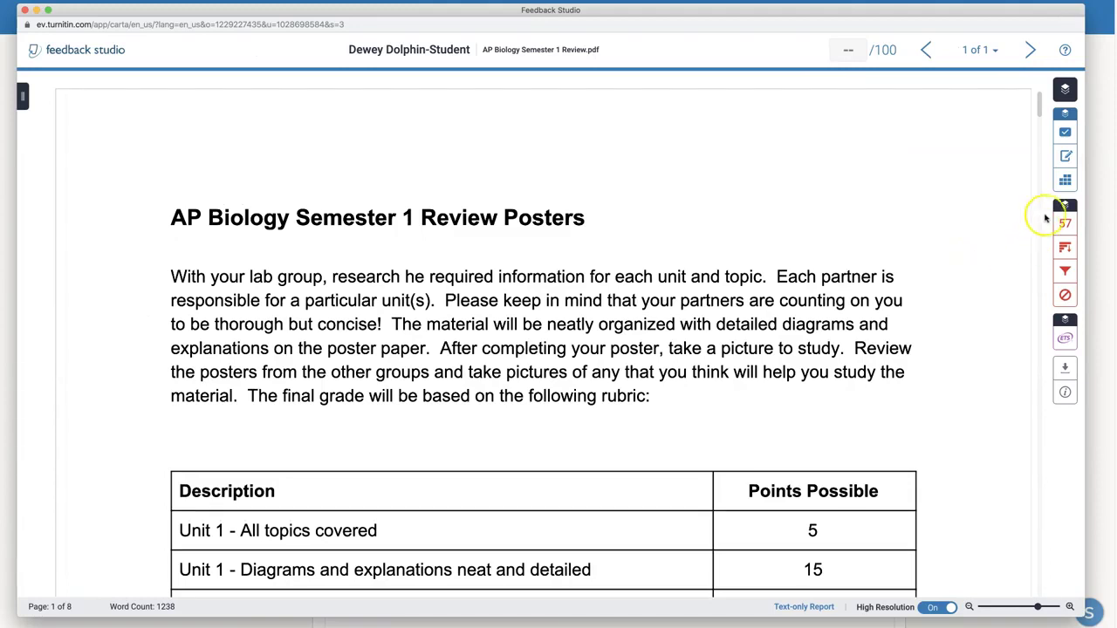
# Step: Score the paper on the Sample CER Rubric with Claim 5, Evidence 3 and Reasoning 4, and apply the score to the grade
pyautogui.click(1065, 179)
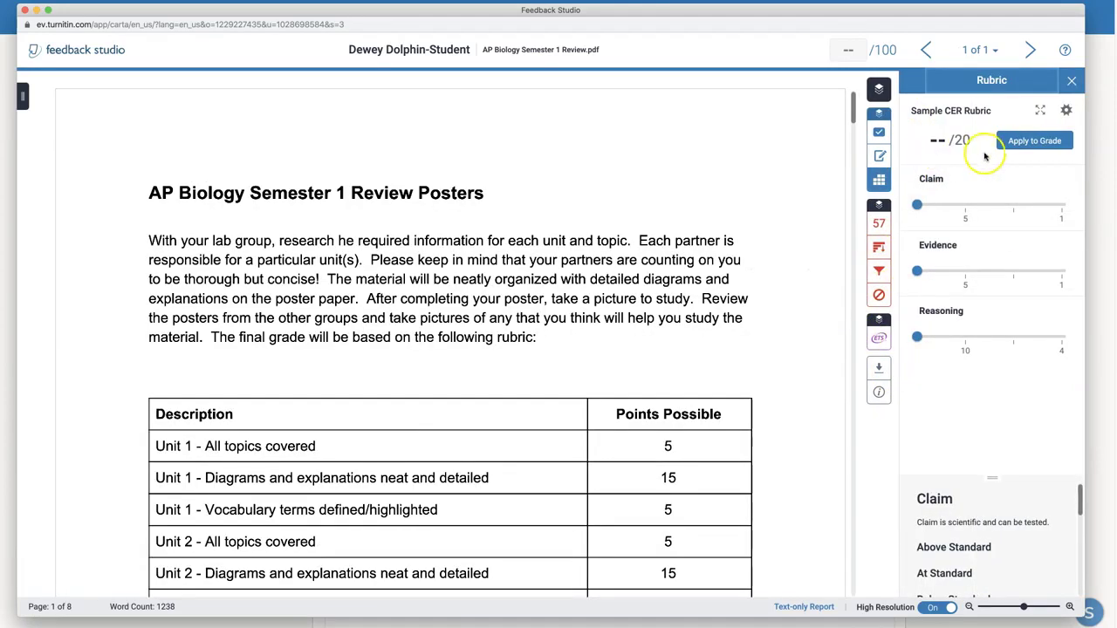
pyautogui.click(965, 213)
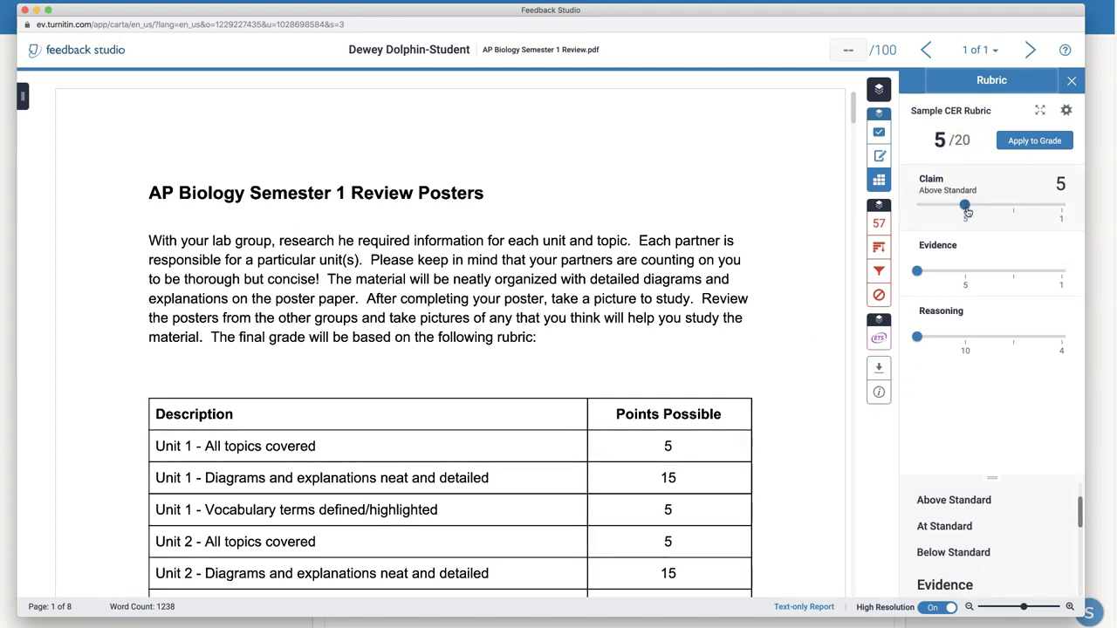
pyautogui.click(1003, 276)
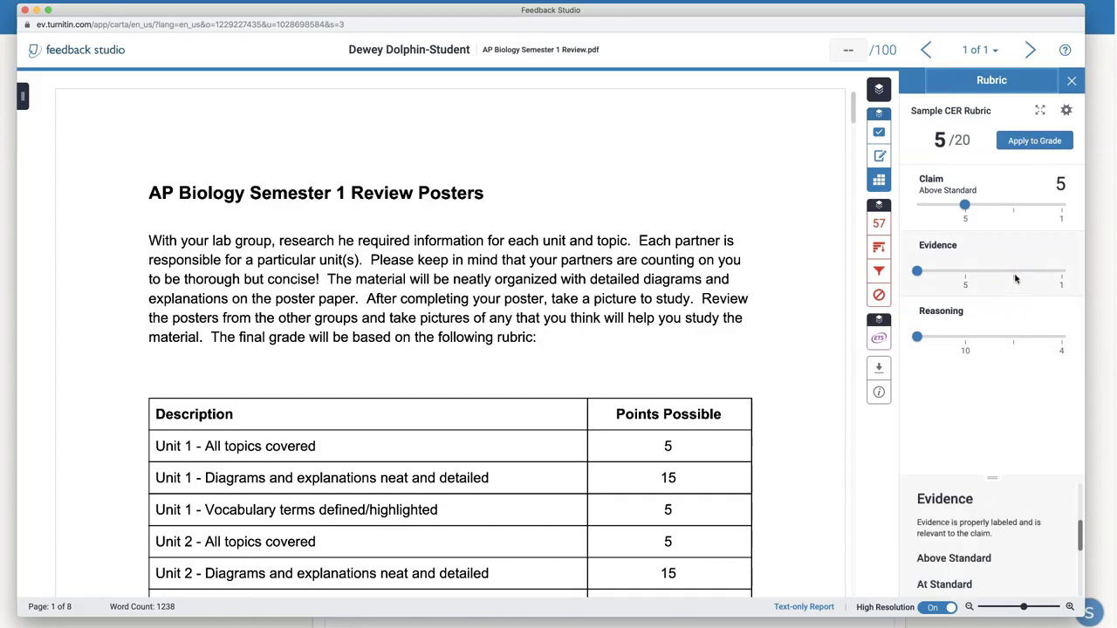
pyautogui.moveTo(916, 271); pyautogui.dragTo(1012, 273)
pyautogui.click(1052, 338)
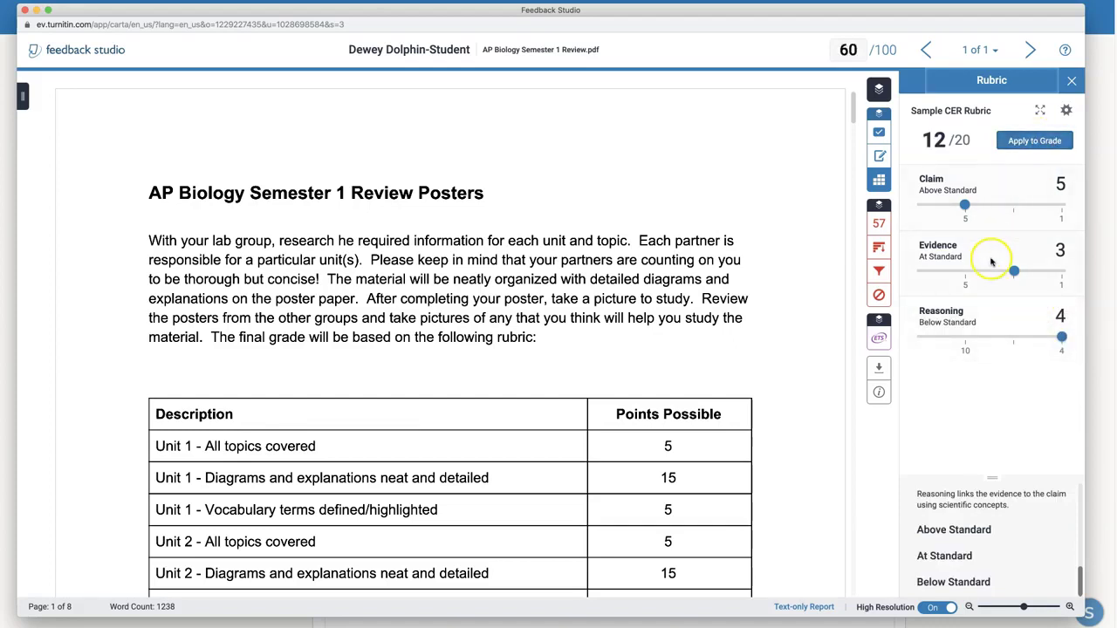
# Step: Set the rubric's Evidence score to 1, Below Standard, apply the rubric score to the grade, and close Feedback Studio
pyautogui.moveTo(1010, 271); pyautogui.dragTo(967, 273)
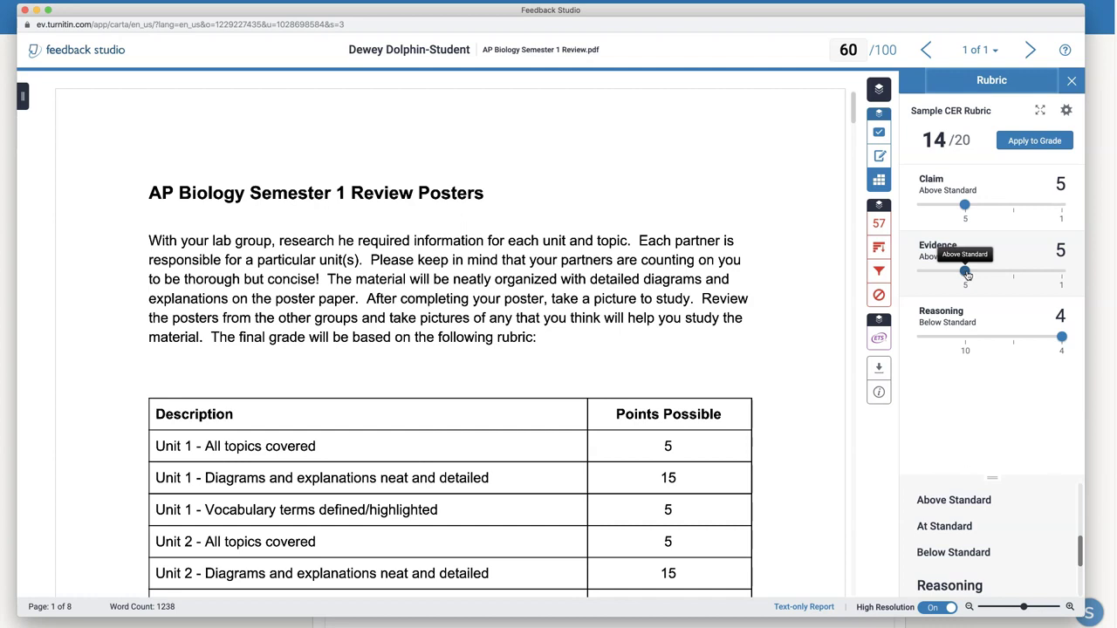
pyautogui.click(1062, 274)
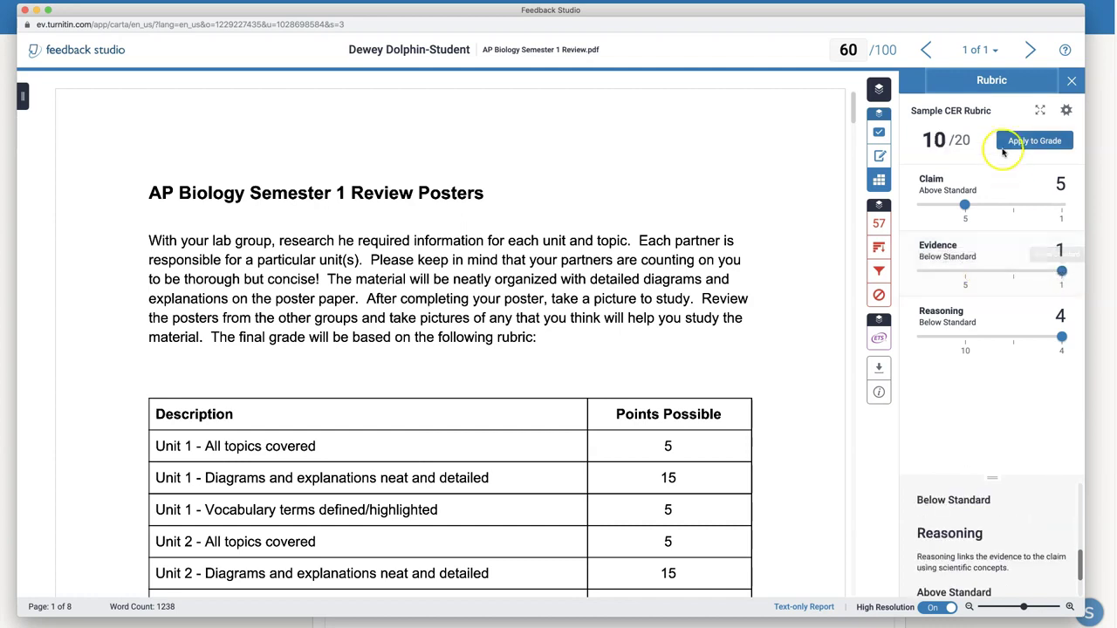
pyautogui.click(1012, 142)
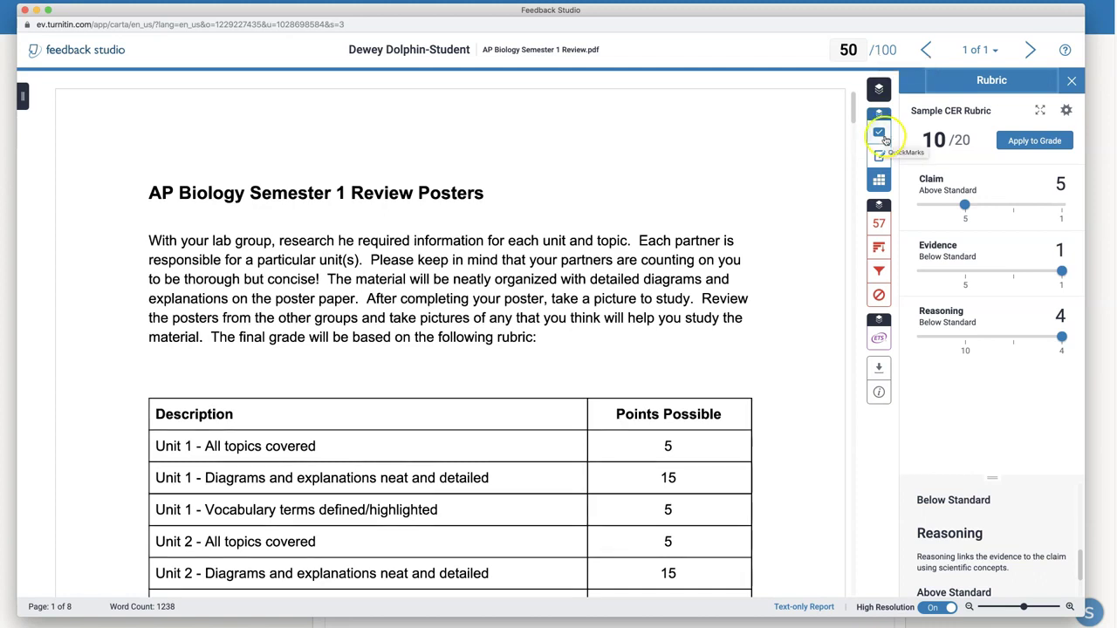
pyautogui.click(25, 10)
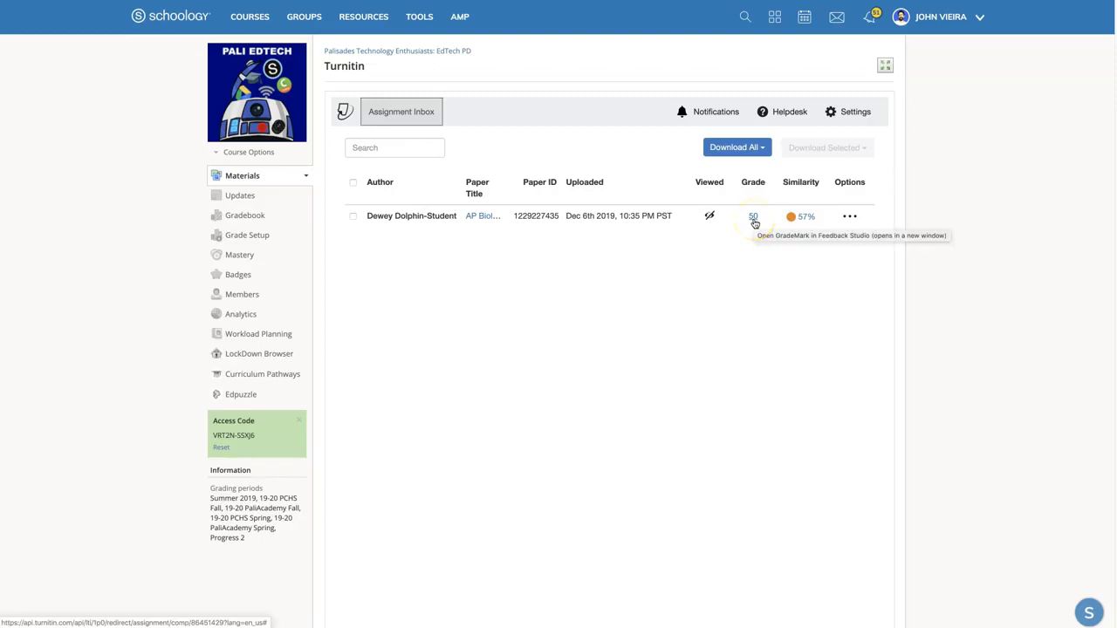
pyautogui.click(749, 222)
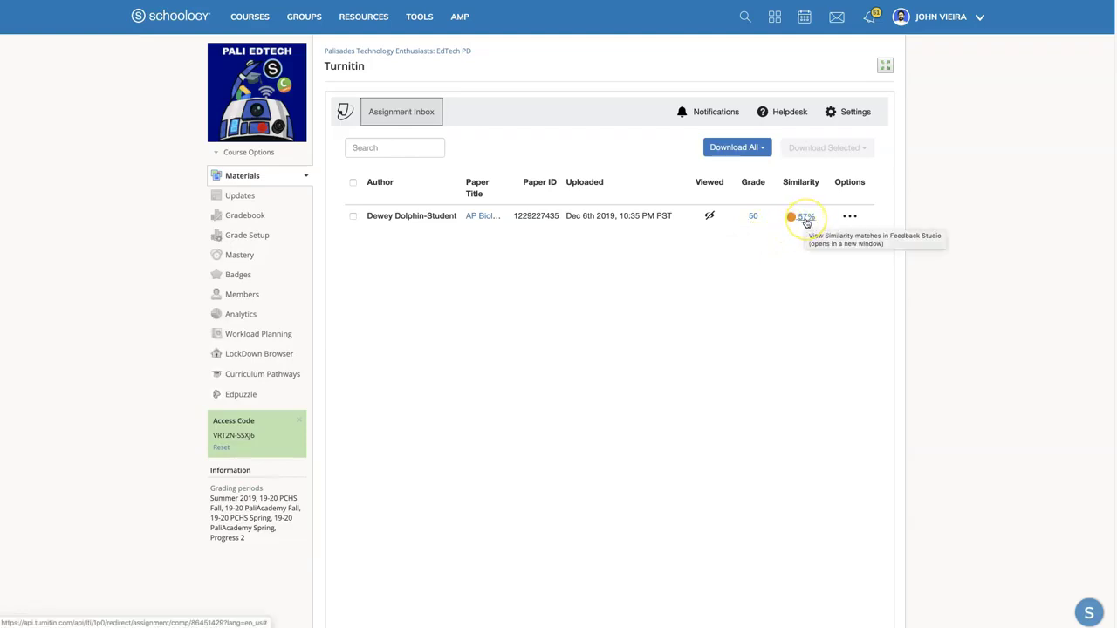
pyautogui.click(951, 28)
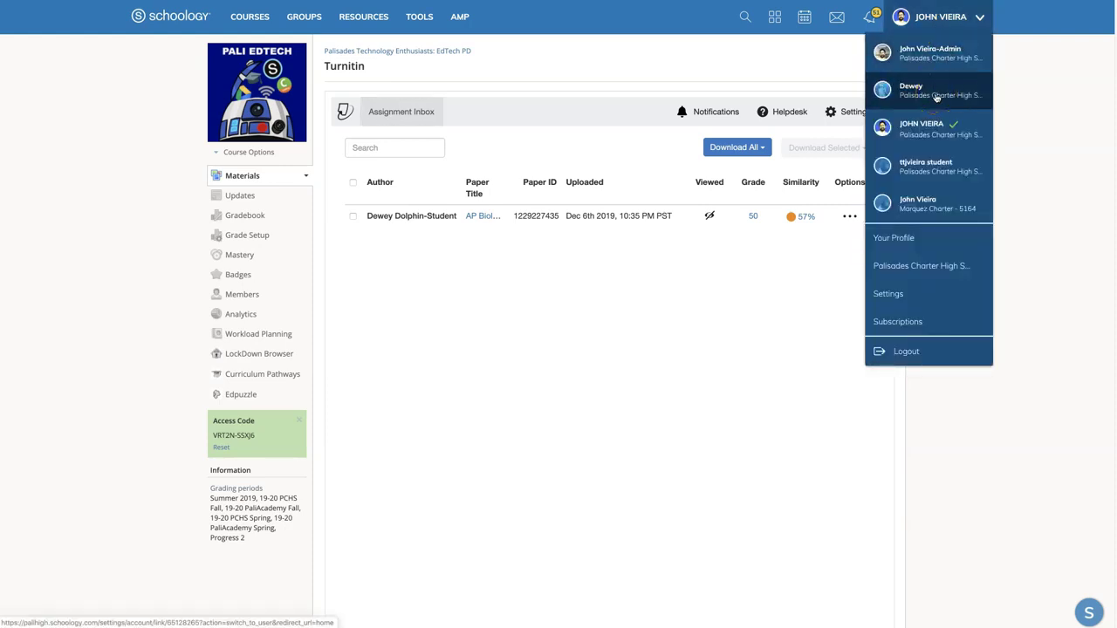
pyautogui.click(768, 69)
# Step: Open the course gradebook and find the student's score in the Turnitin column
pyautogui.click(242, 218)
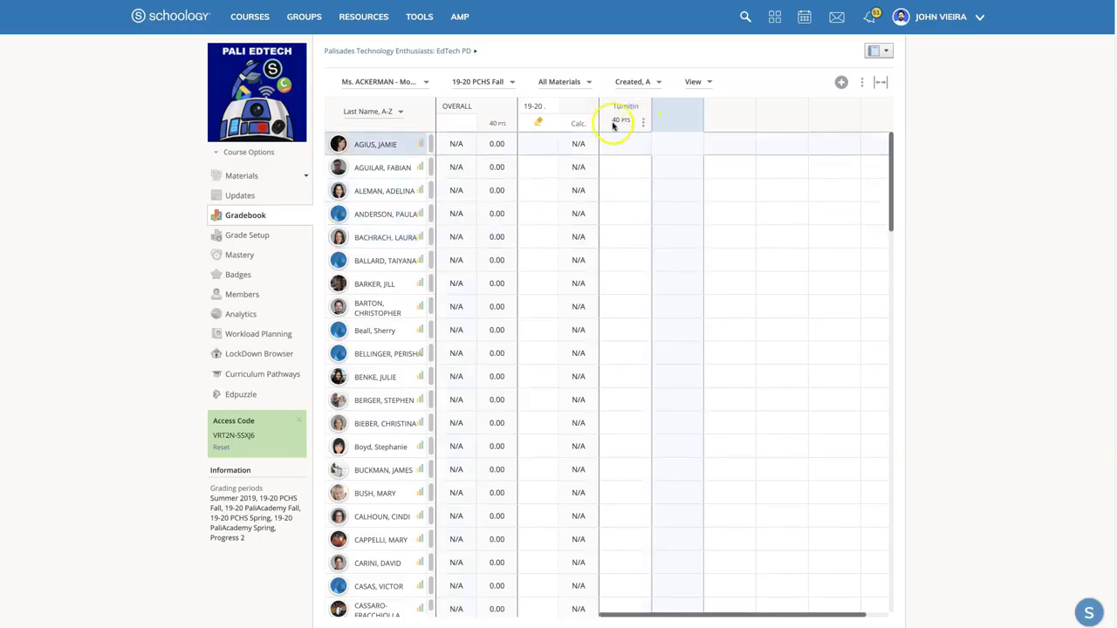
pyautogui.scroll(-5, 635, 217)
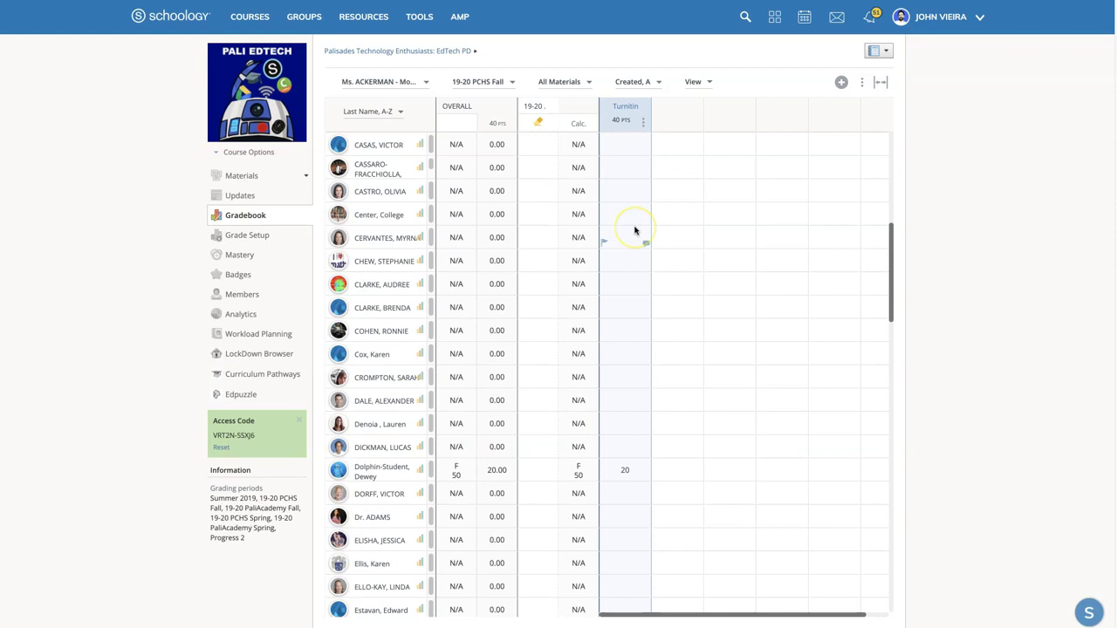